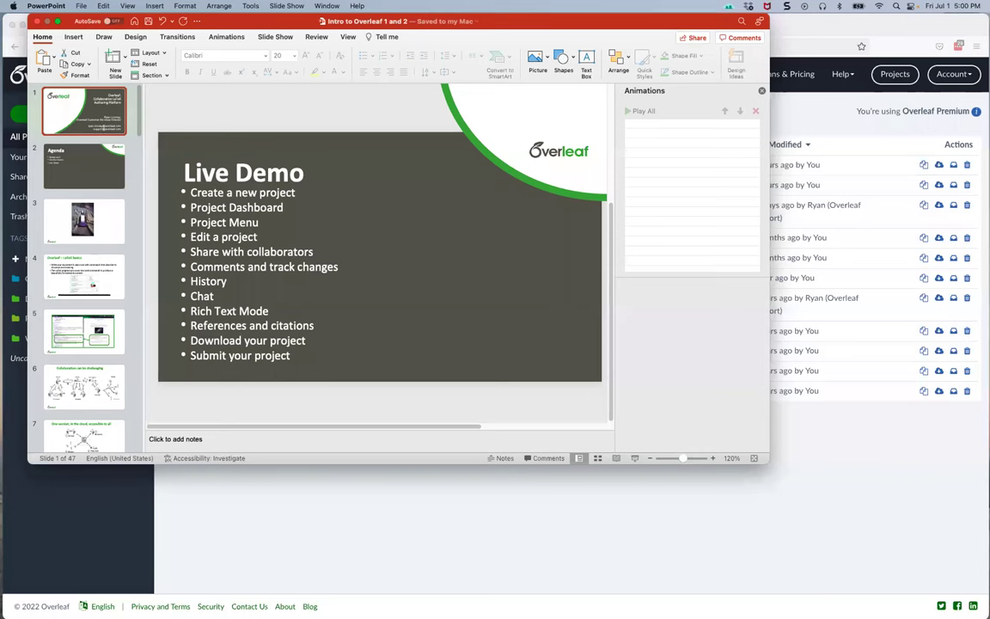
Bring the Overleaf project list forward and show the New Project choices
click(782, 447)
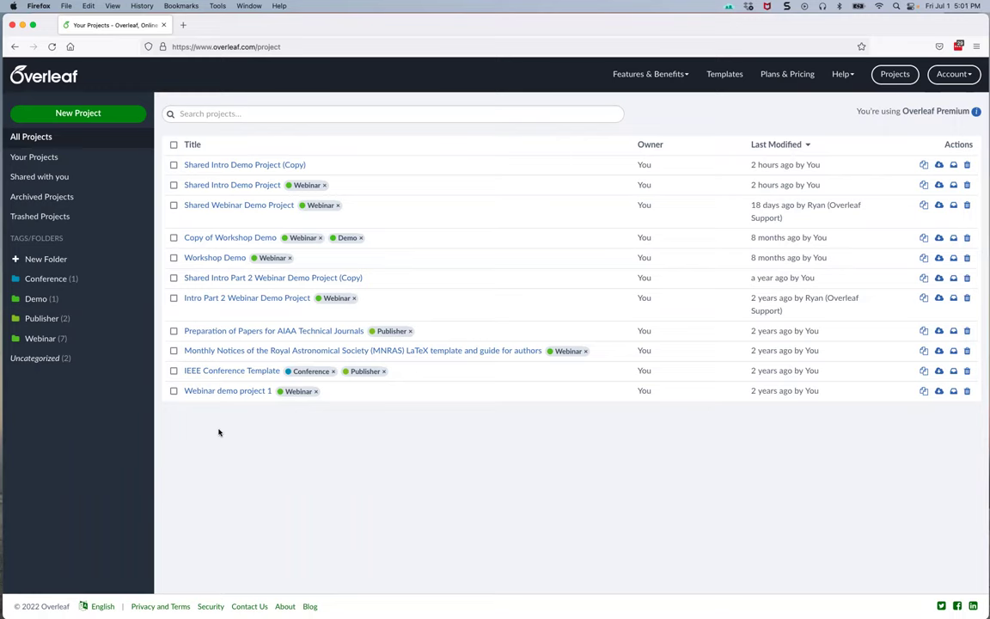
click(91, 115)
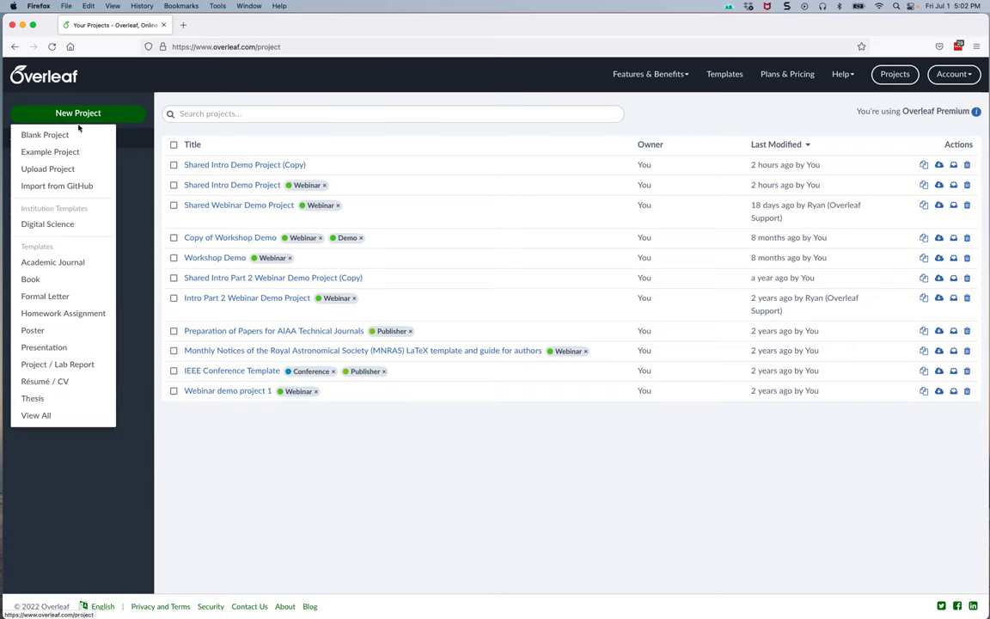
Close the New Project choices, toggle the project checkbox, and open Shared Intro Demo Project
click(135, 101)
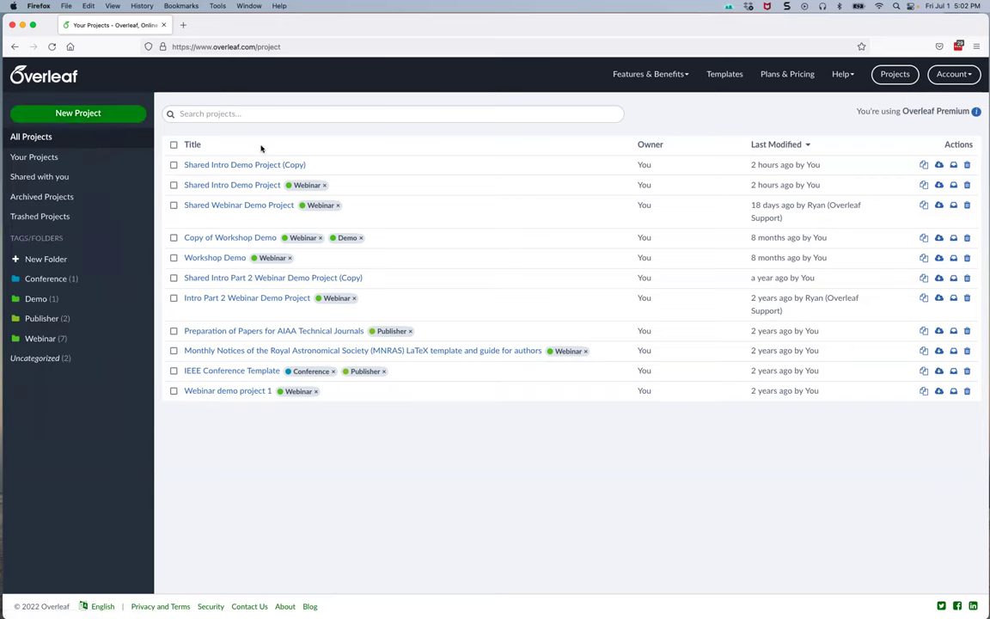
click(174, 186)
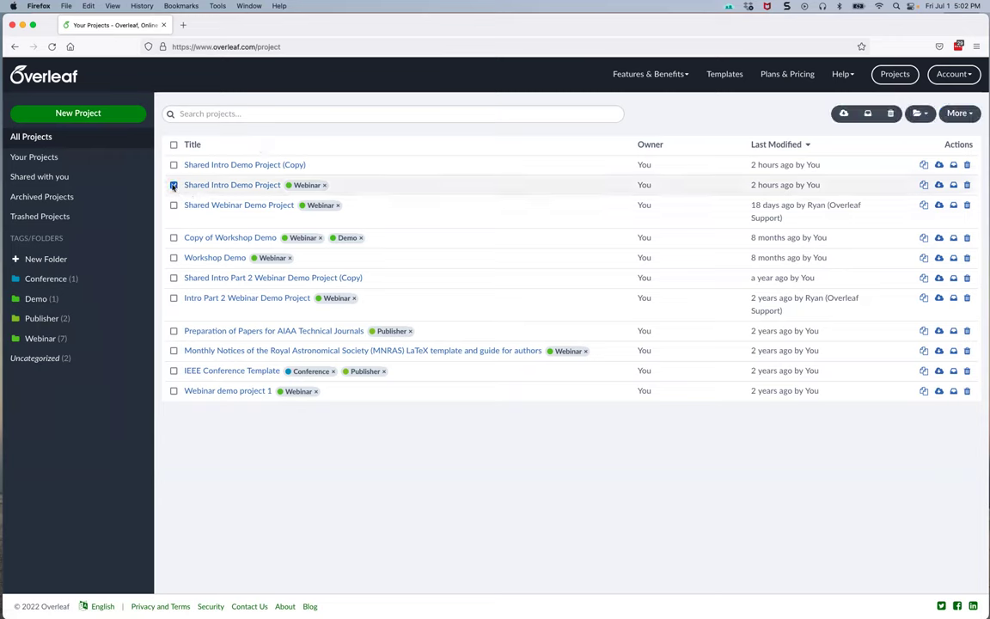
click(174, 185)
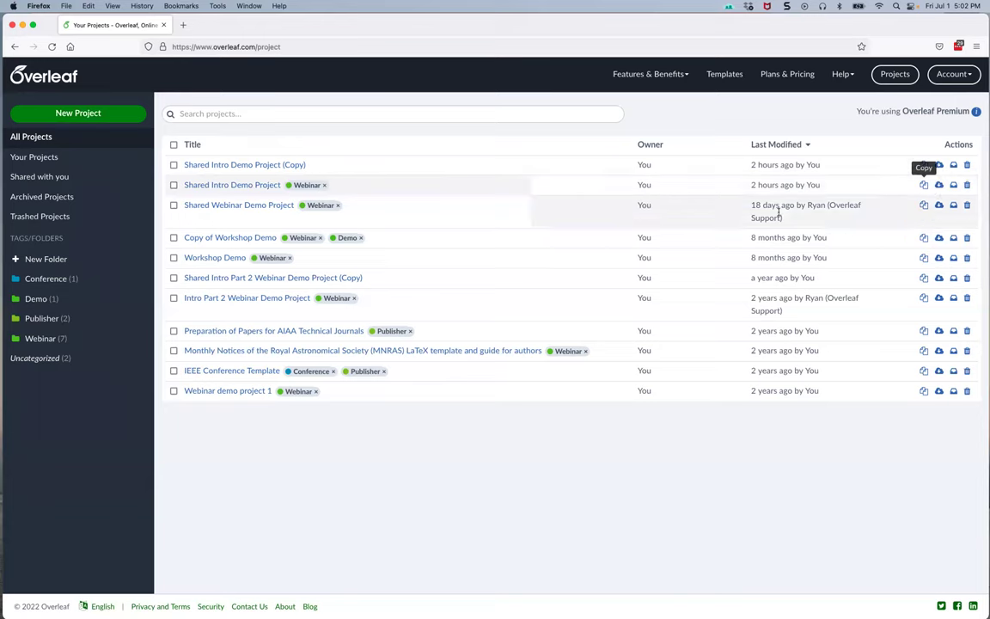
click(236, 185)
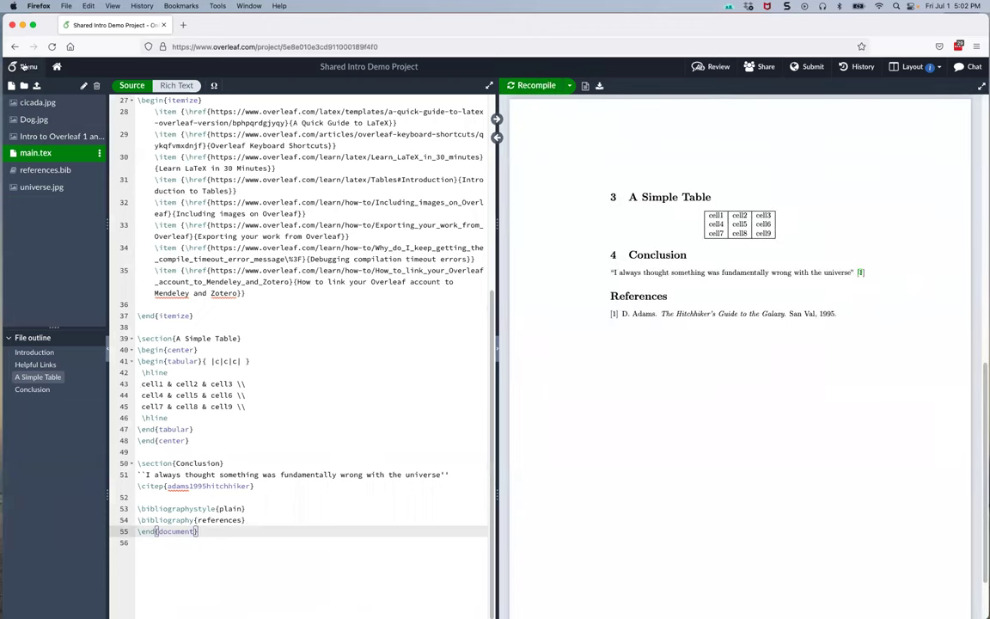
Glance at the project Menu, return home, and open Shared Intro Demo Project (Copy)
click(25, 66)
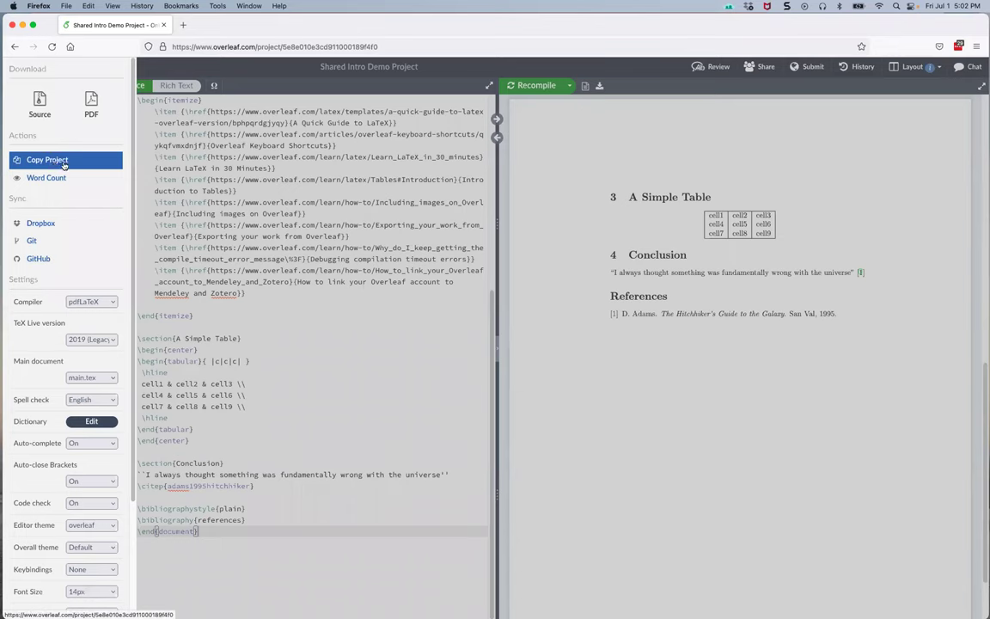
click(383, 323)
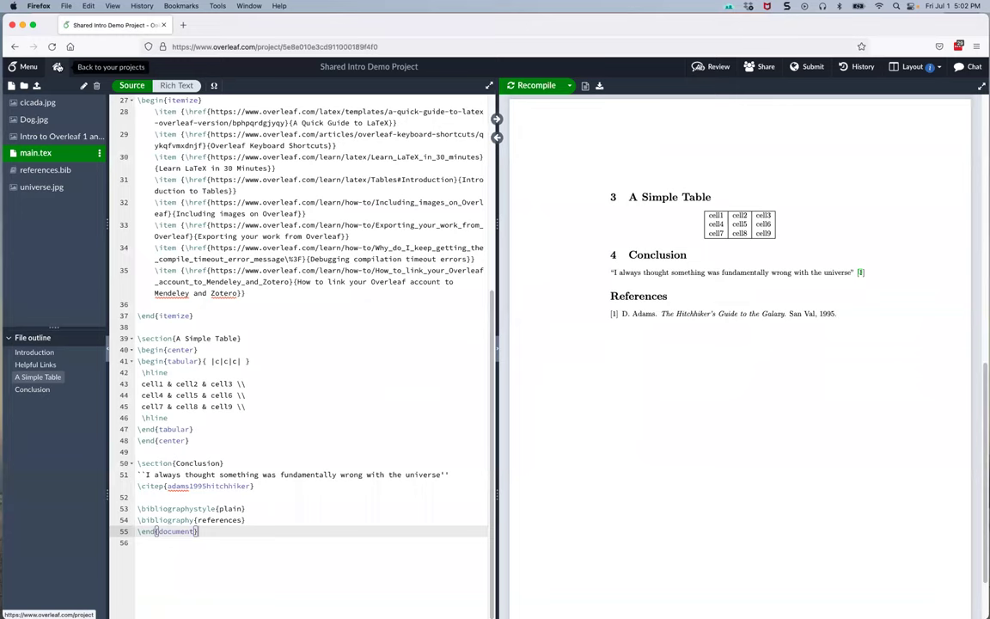
click(58, 67)
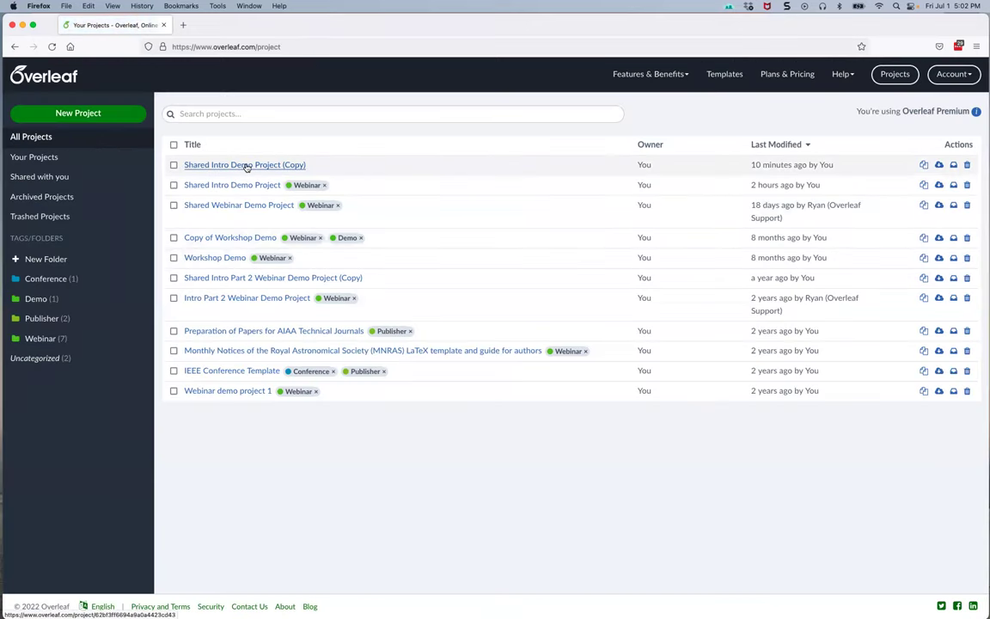
click(245, 165)
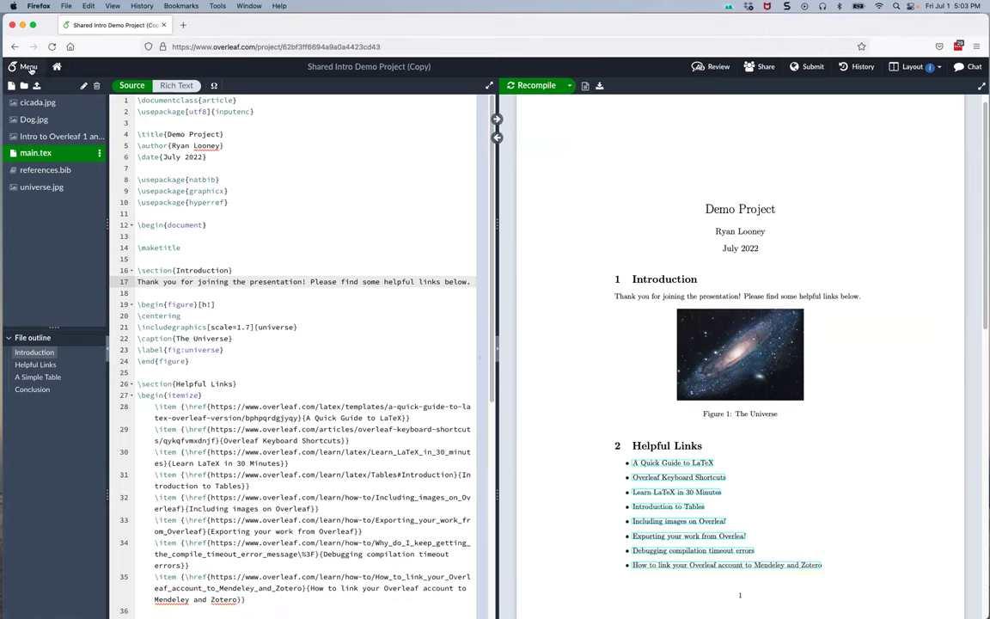
click(28, 67)
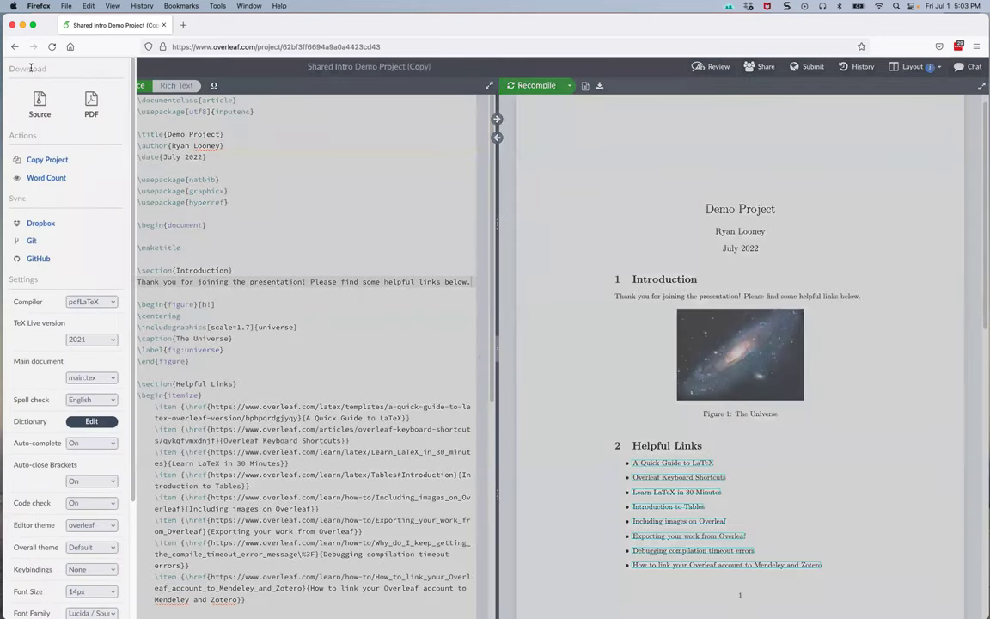
scroll(51, 344, down, 3)
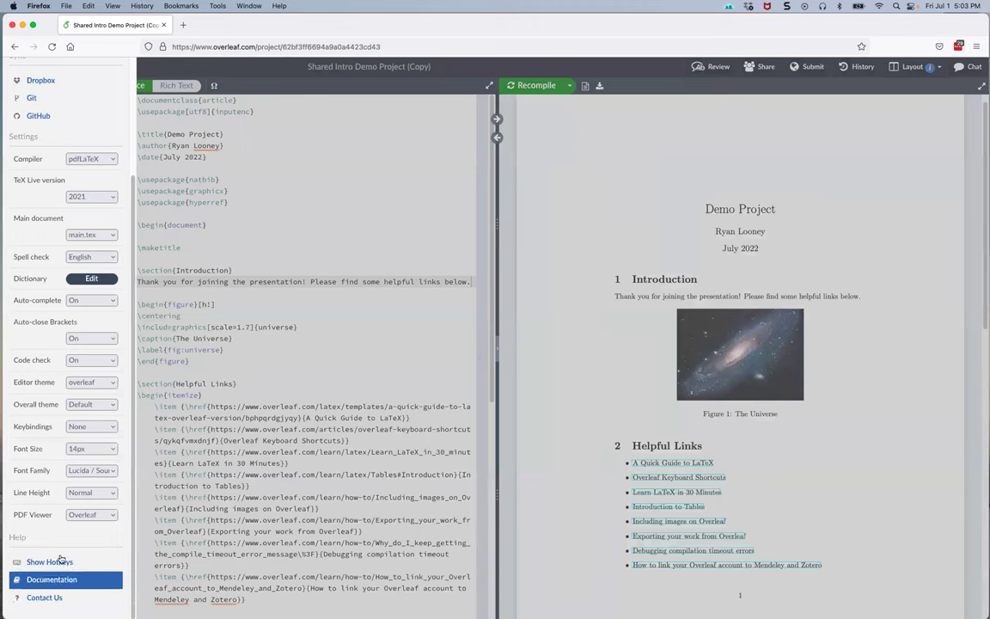
scroll(69, 258, up, 3)
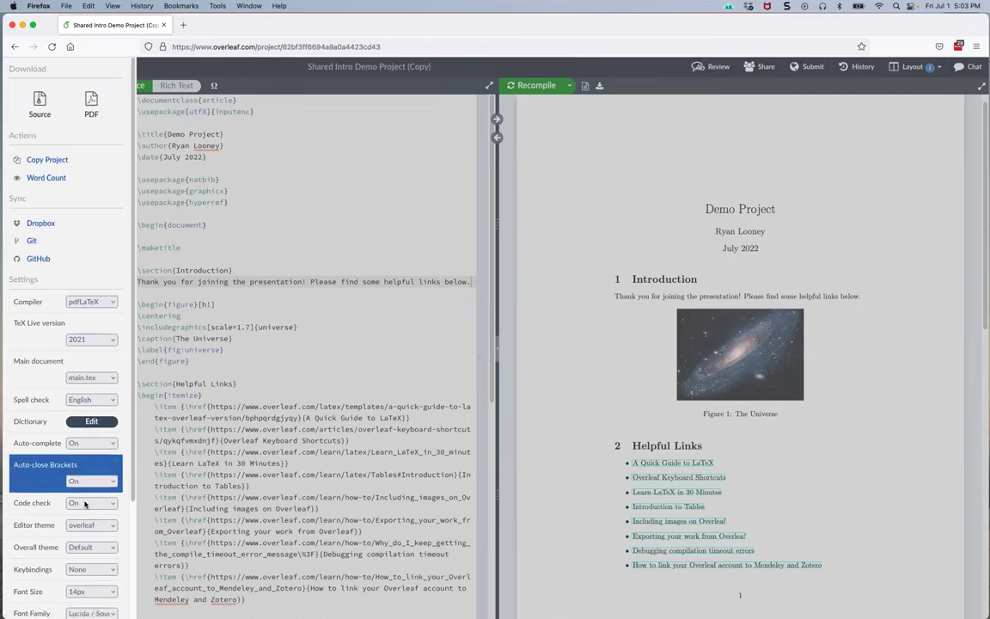
scroll(87, 508, down, 3)
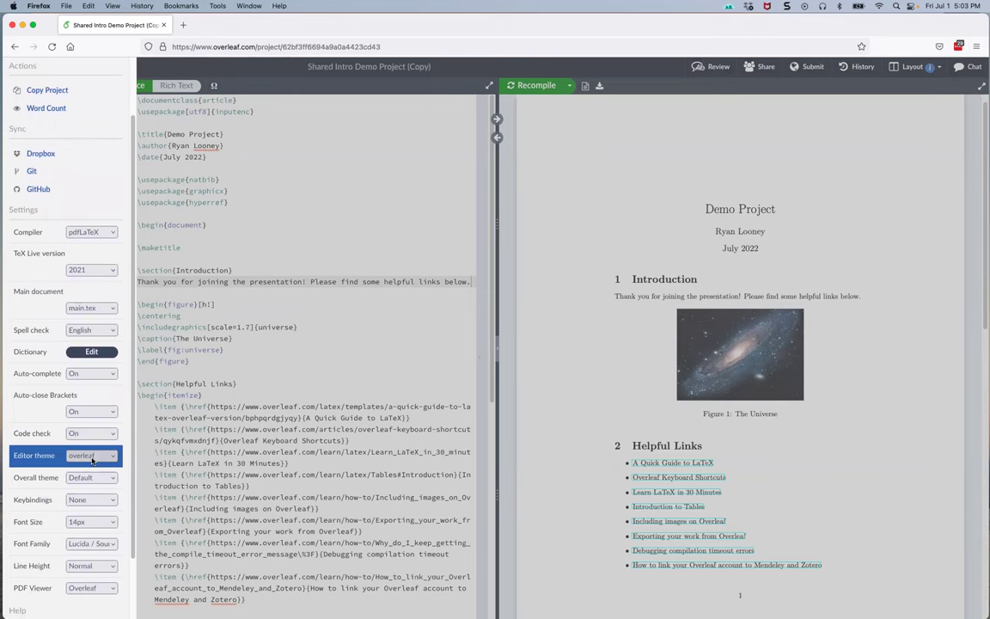
click(92, 458)
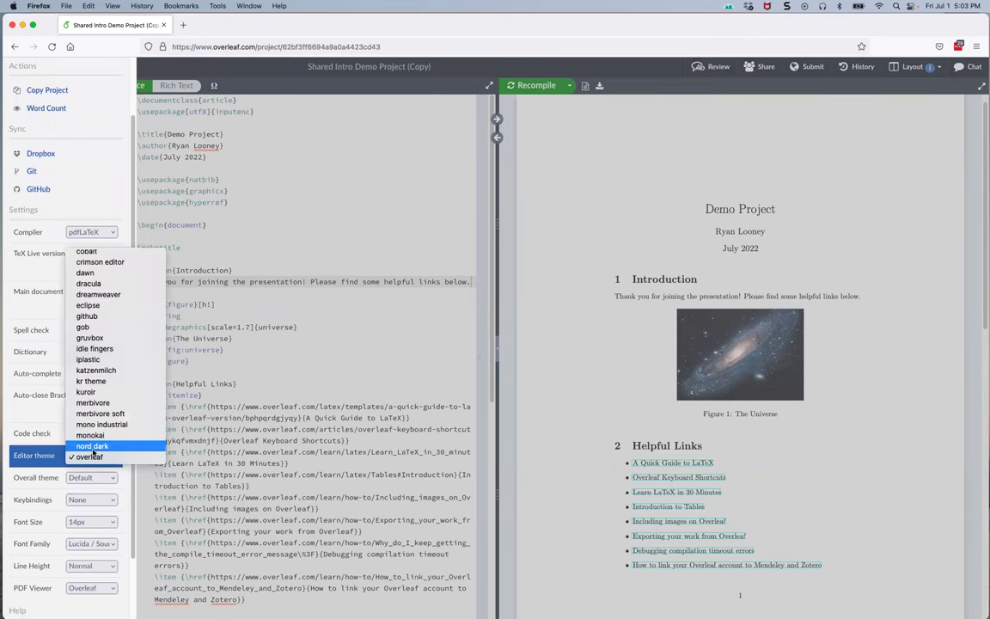
click(92, 444)
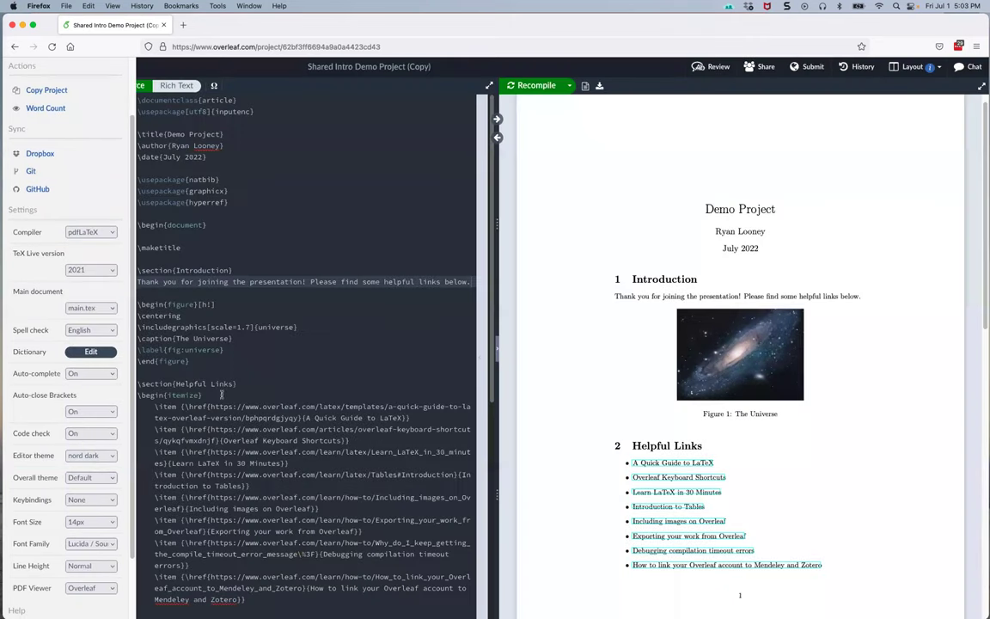
key(Escape)
click(23, 67)
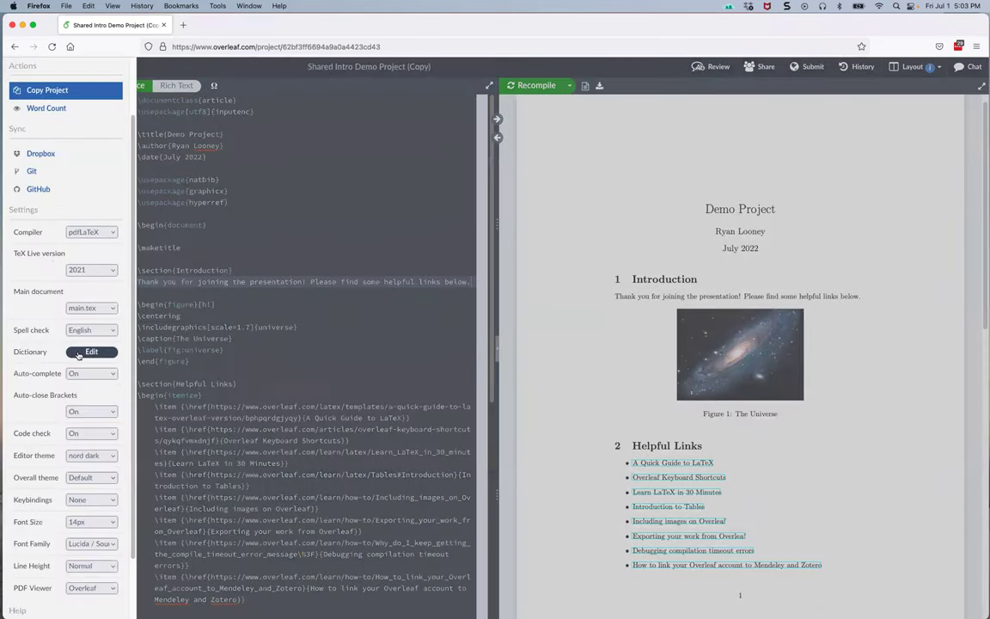
click(109, 457)
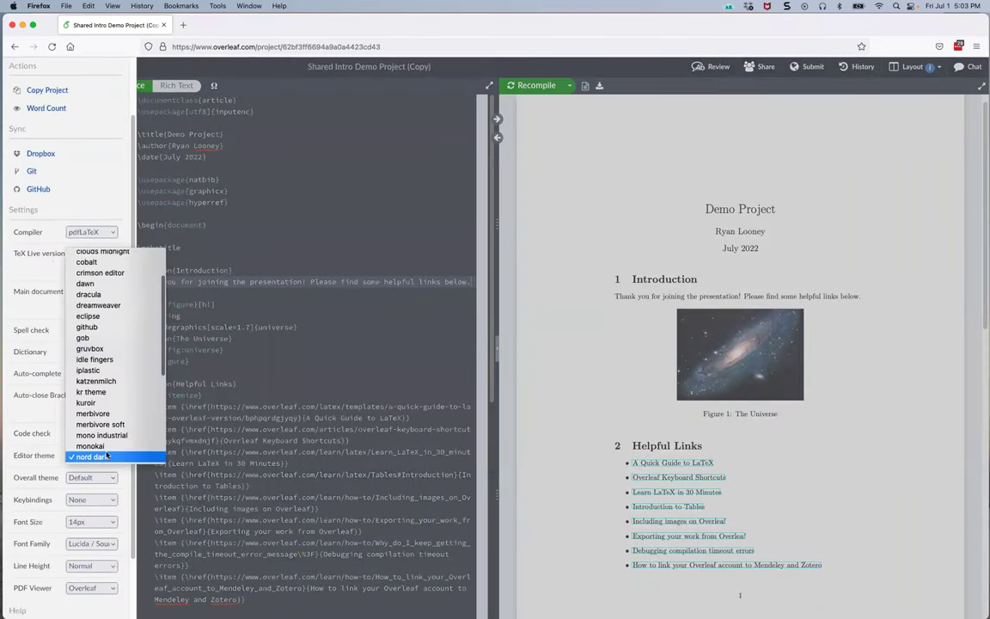
scroll(104, 448, down, 3)
click(93, 418)
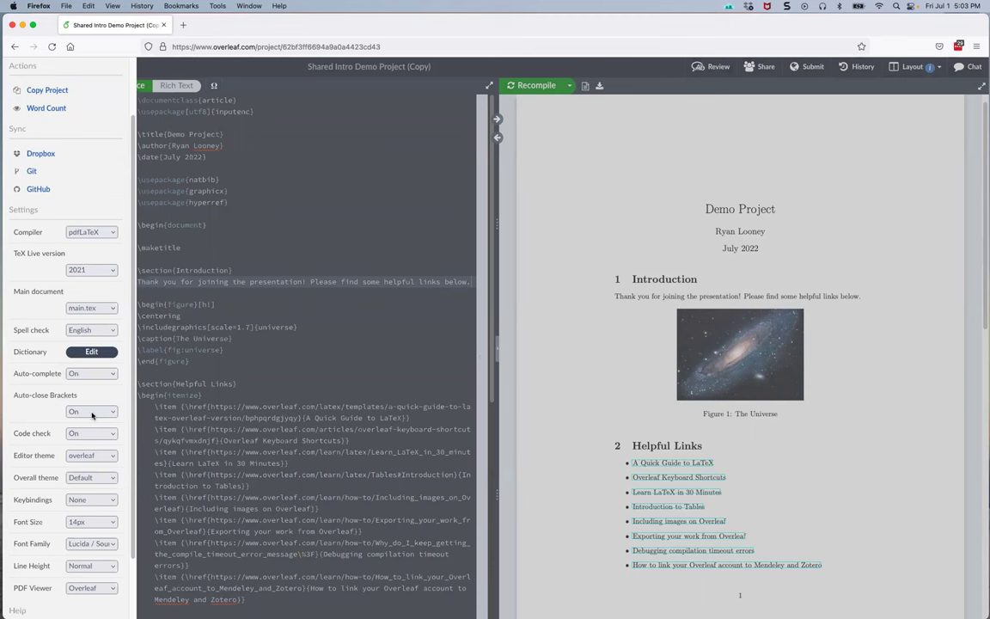
click(88, 331)
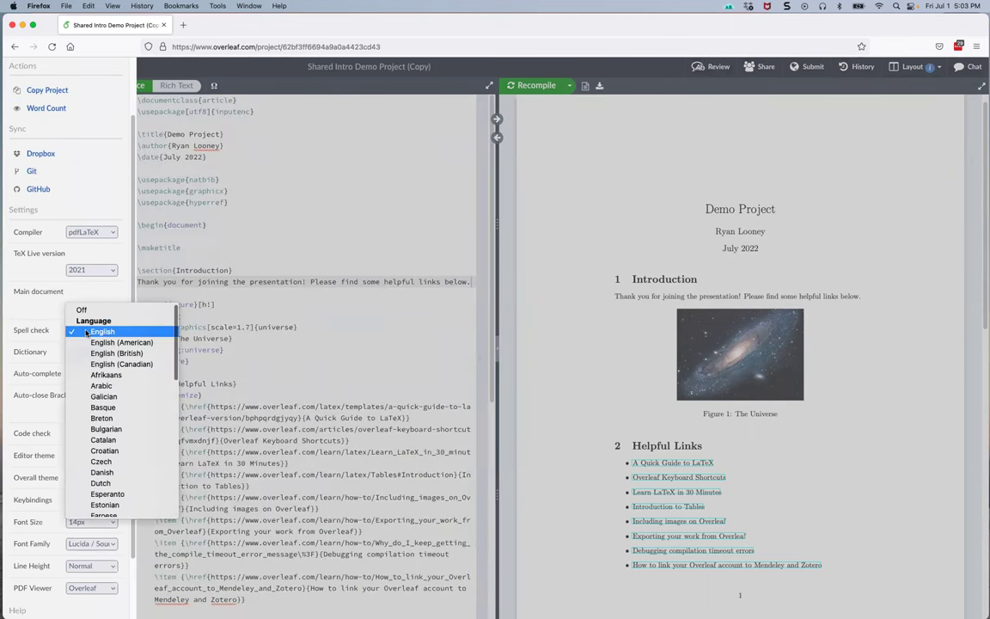
click(45, 315)
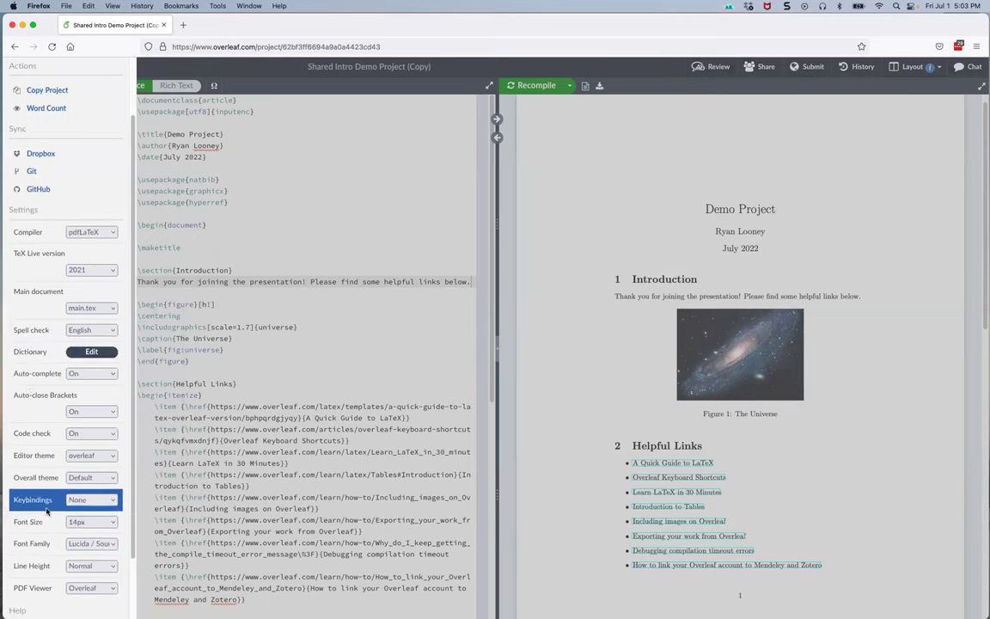
scroll(47, 507, down, 3)
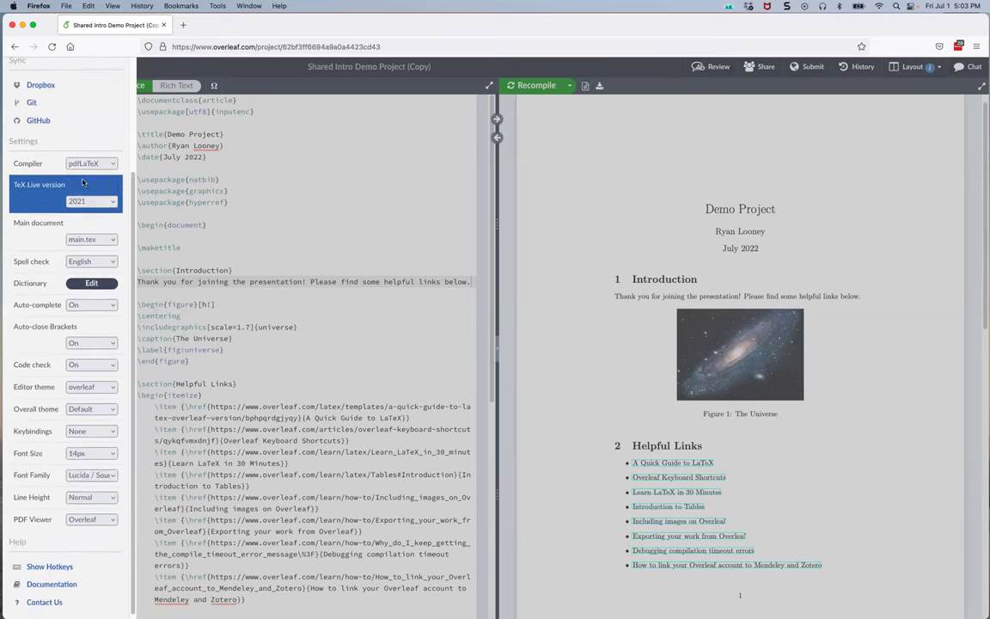
scroll(39, 332, up, 1)
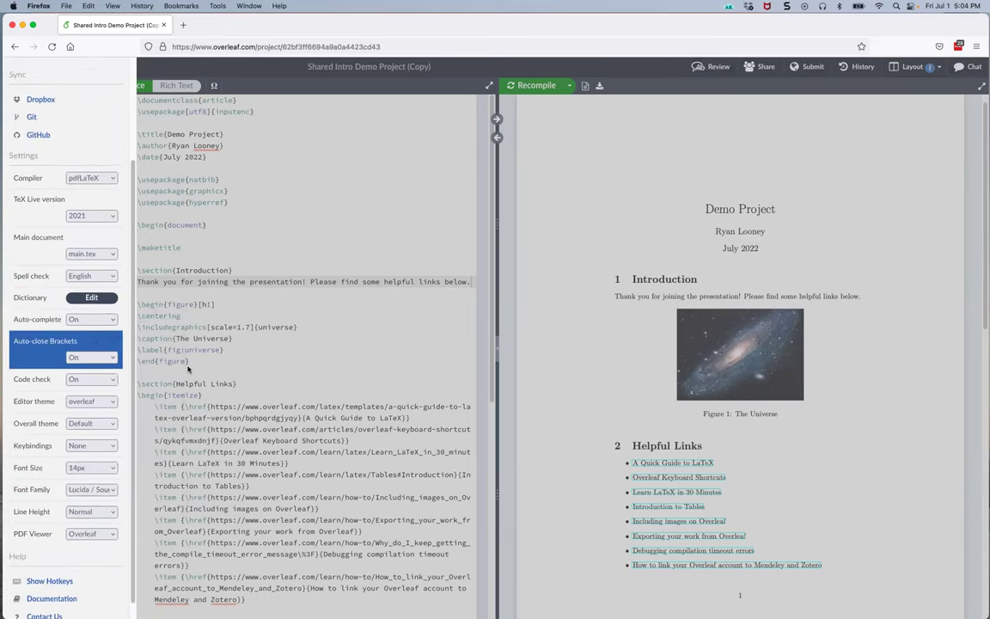
click(358, 361)
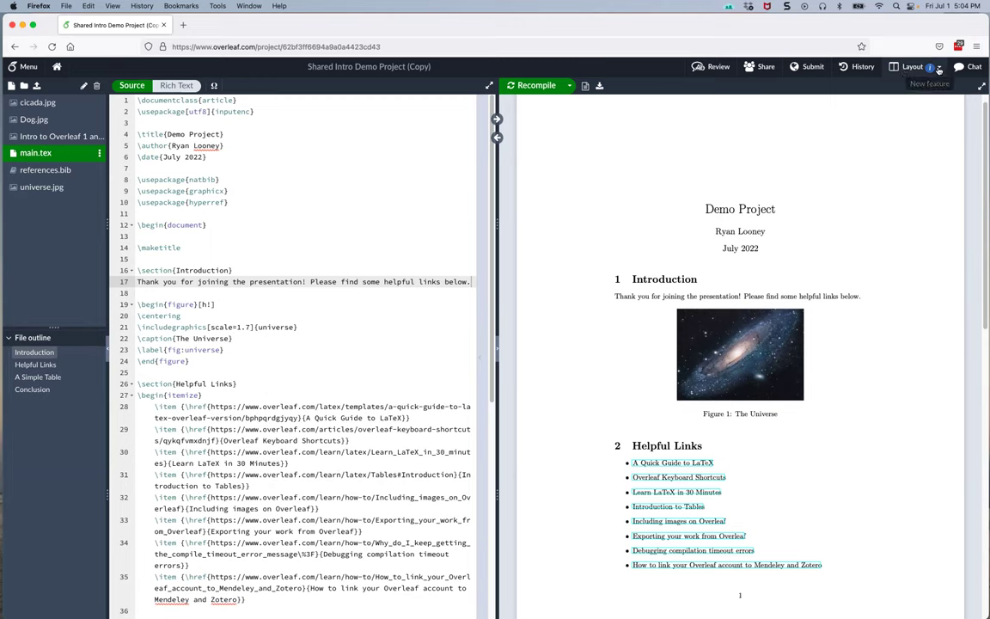
click(922, 67)
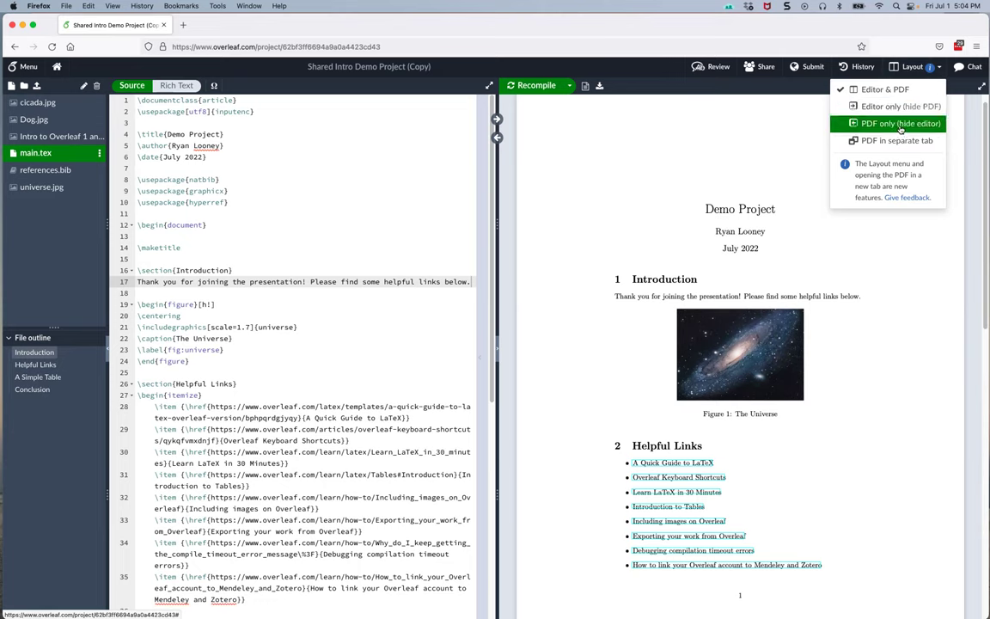
click(909, 294)
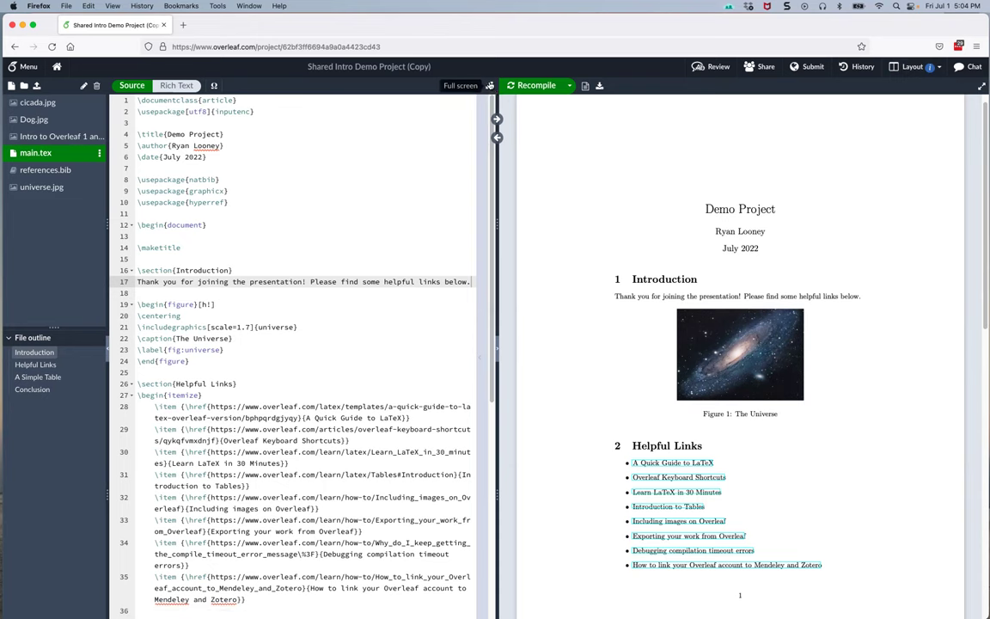
click(490, 85)
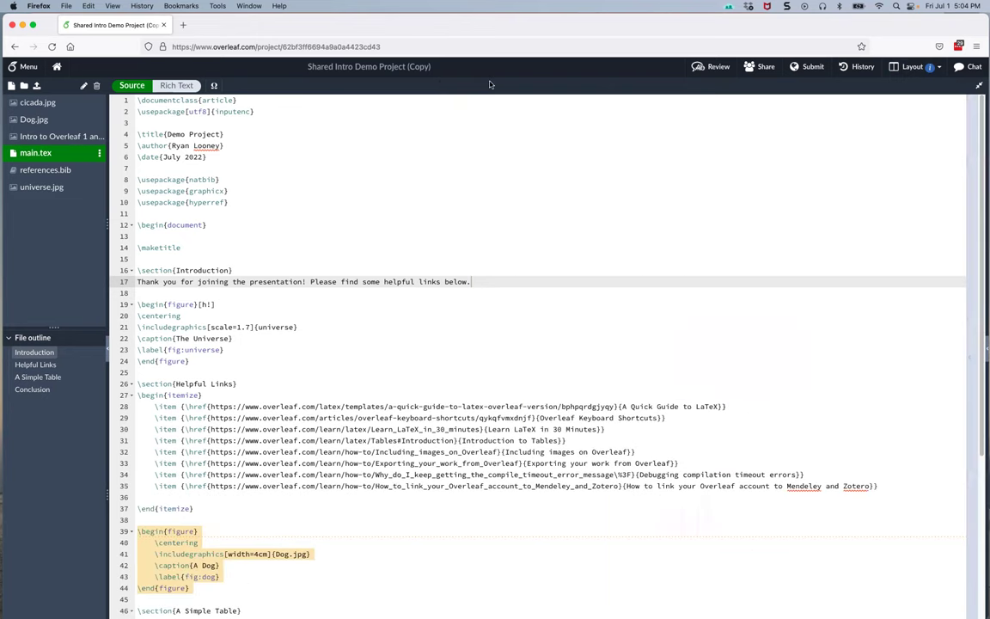
click(980, 87)
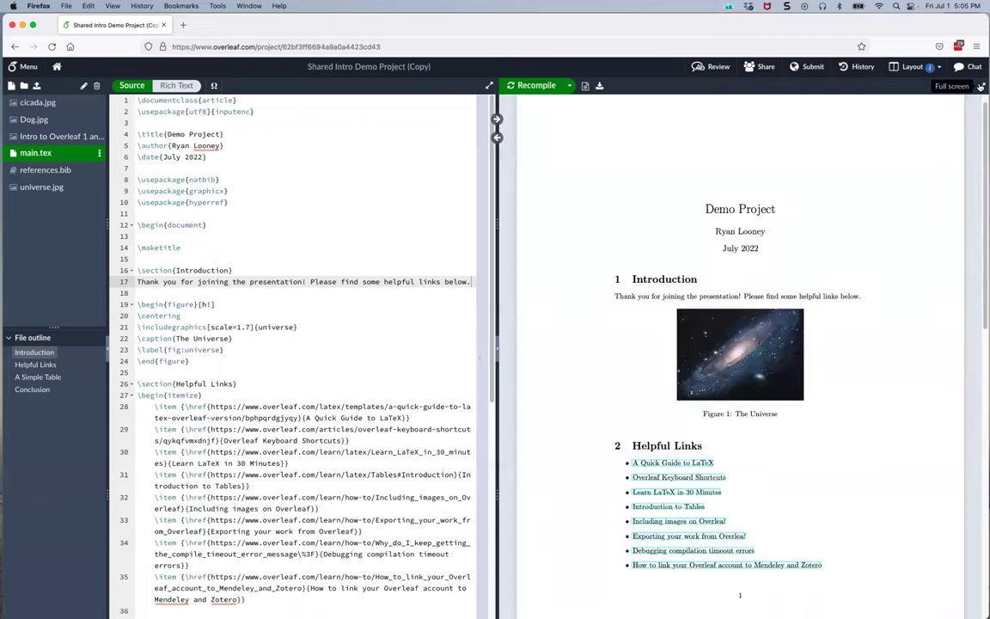
click(37, 87)
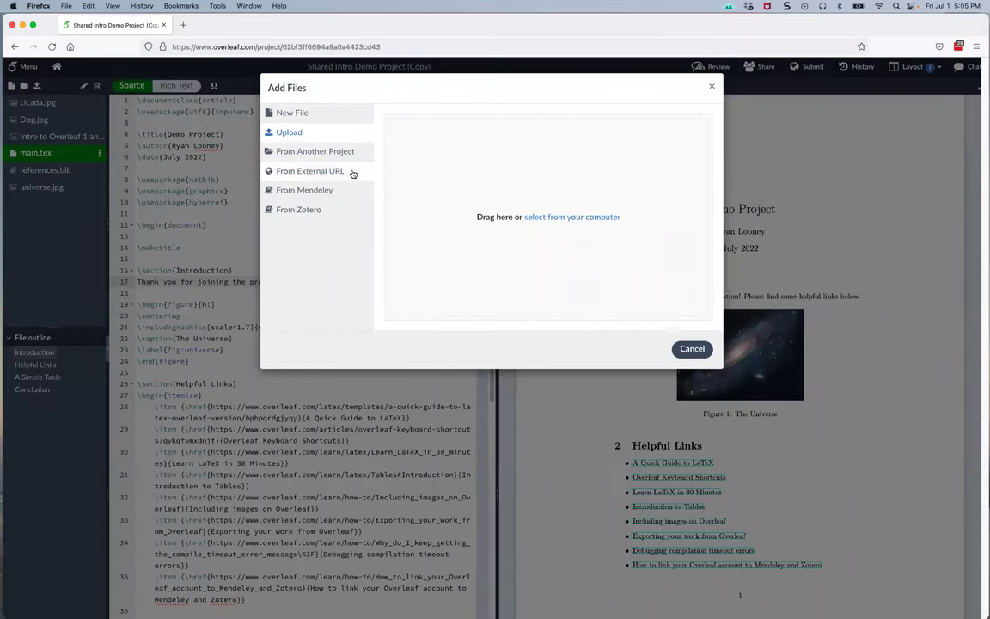
click(348, 176)
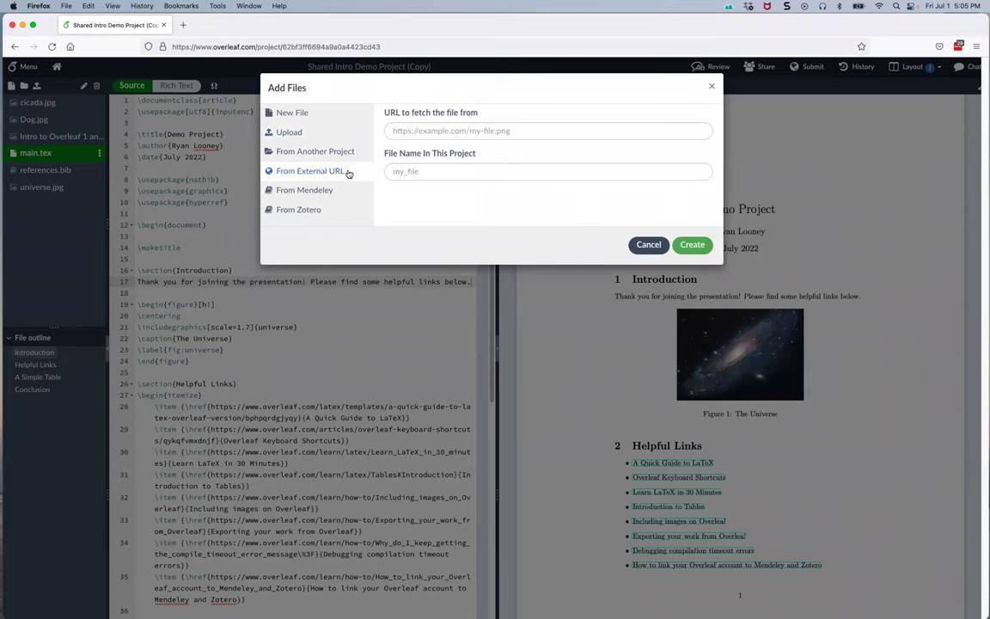
click(315, 208)
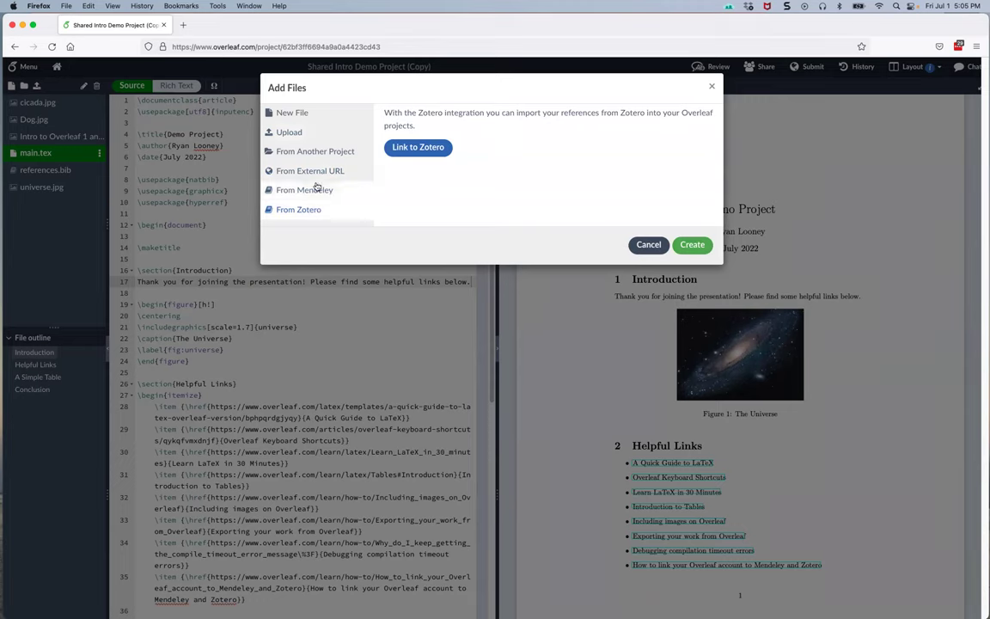
click(711, 86)
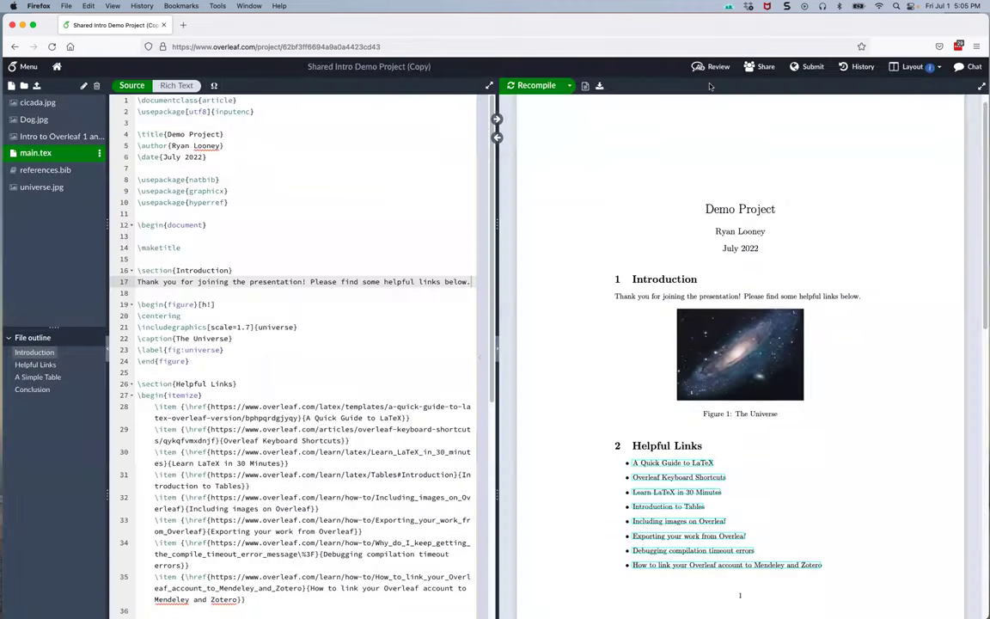
In Rich Text view, append the sentence 'This is rich text.' to the Introduction
click(176, 86)
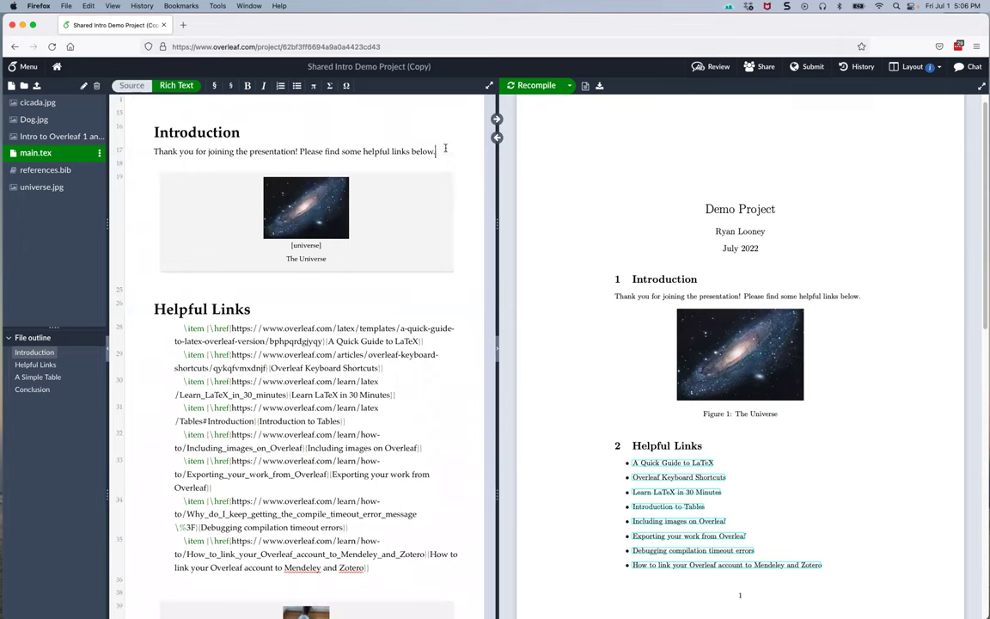
text(This is rih)
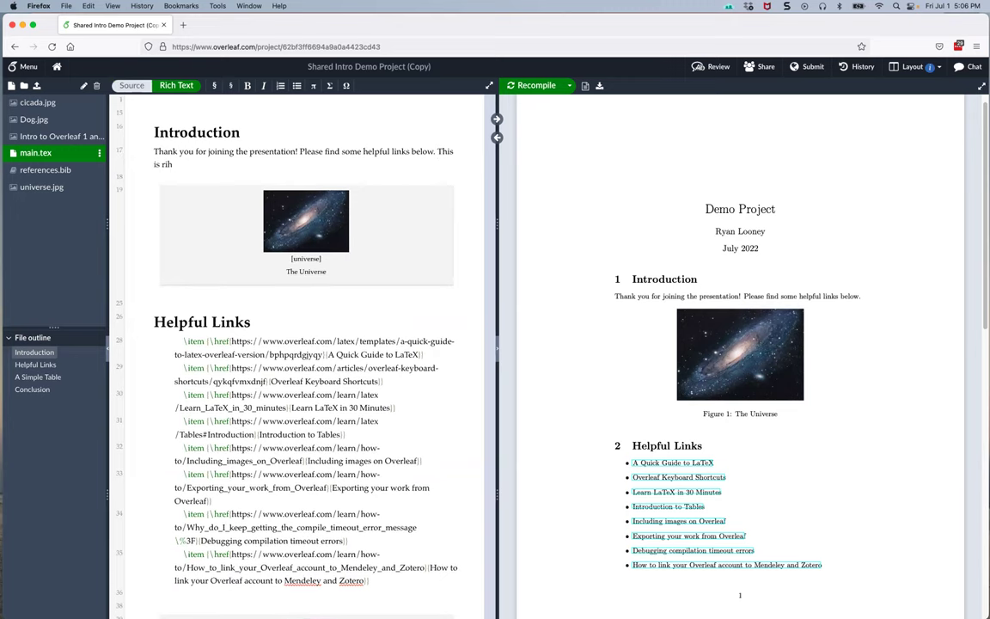
key(BackSpace)
text(ch text.)
Format the sentence 'This is rich text.' as bold italic
drag(438, 152, 196, 165)
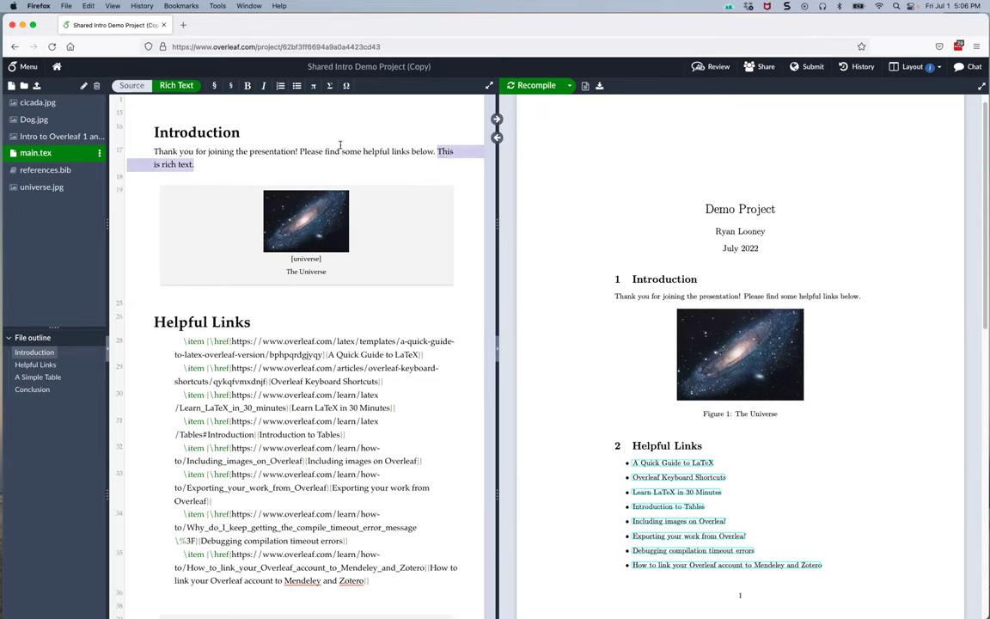
click(247, 88)
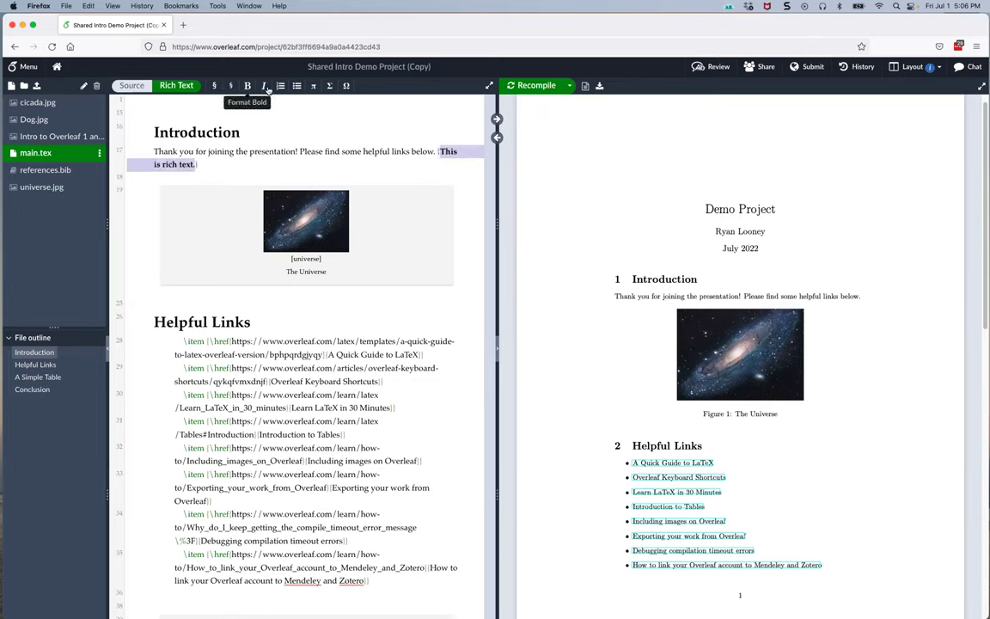
click(264, 88)
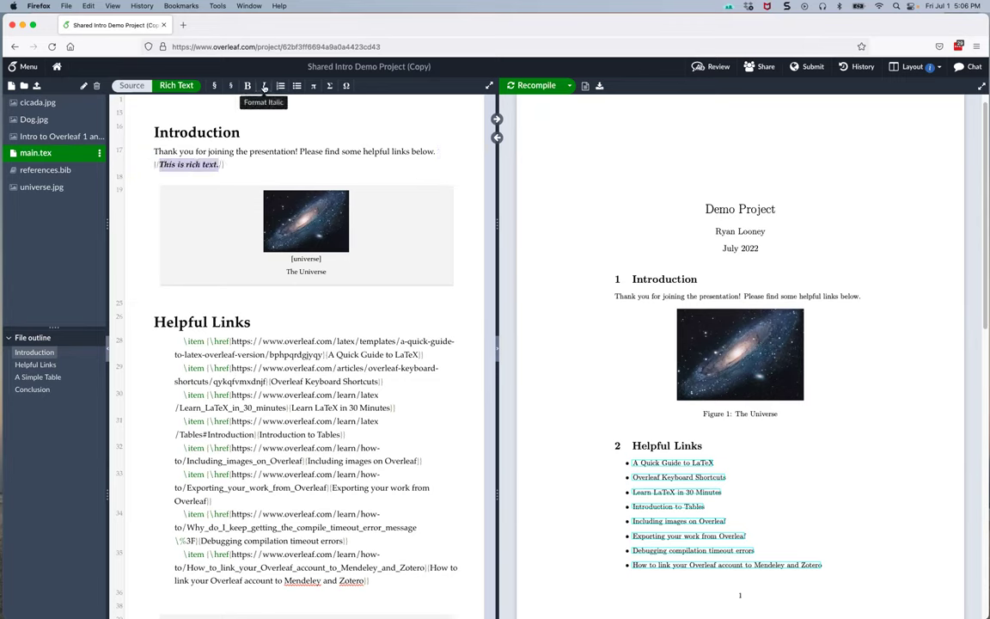
Back in Source, add a new line with $\pi$ inserted from the Symbol Palette
click(132, 86)
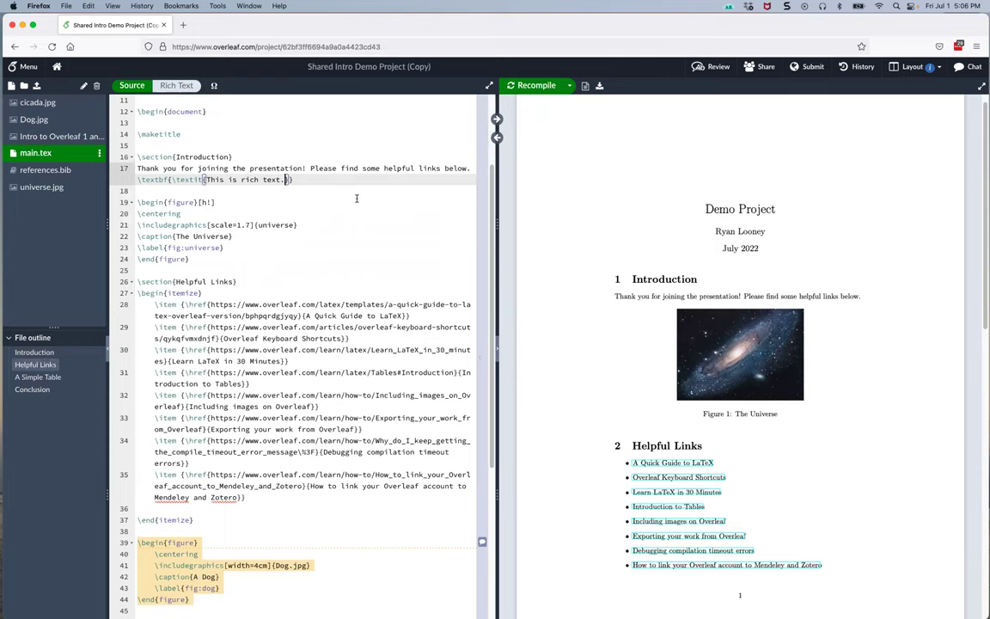
click(332, 177)
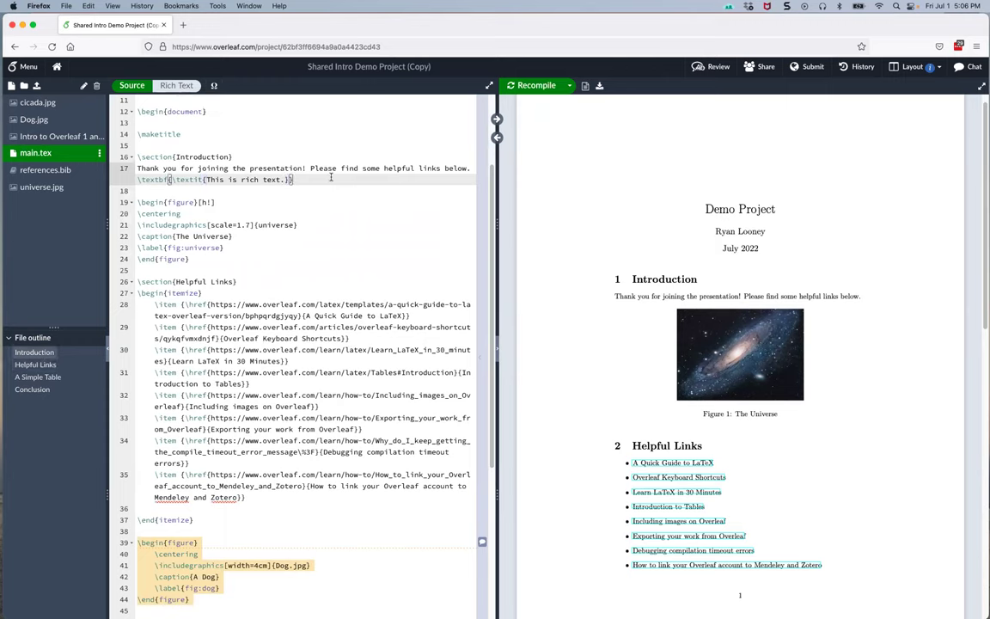
key(Return)
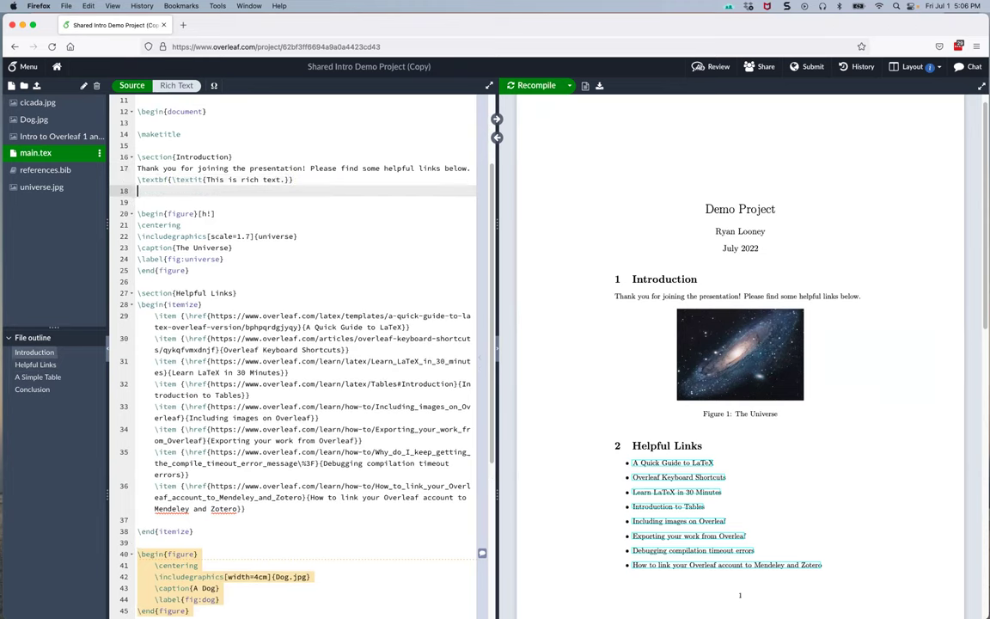
text($$)
click(214, 85)
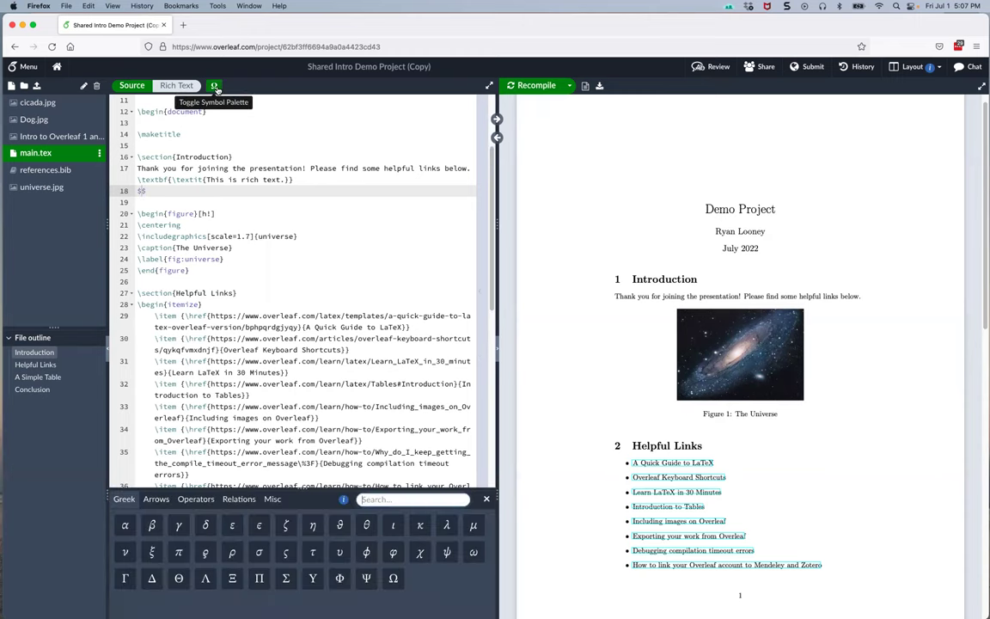
click(180, 555)
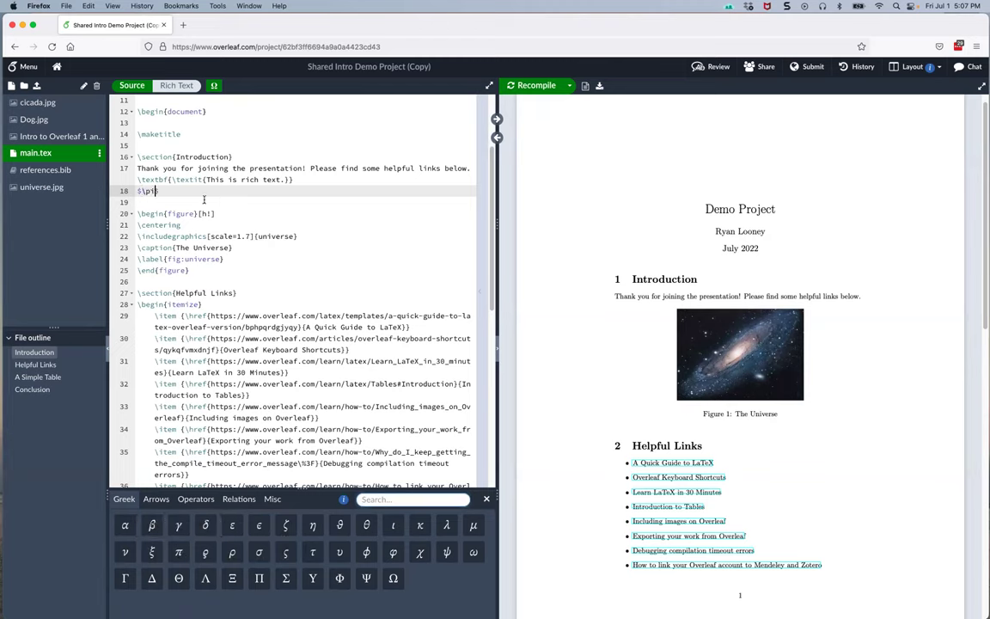
click(175, 180)
click(154, 191)
Recompile and check the PDF shows π after the bold-italic sentence
click(532, 89)
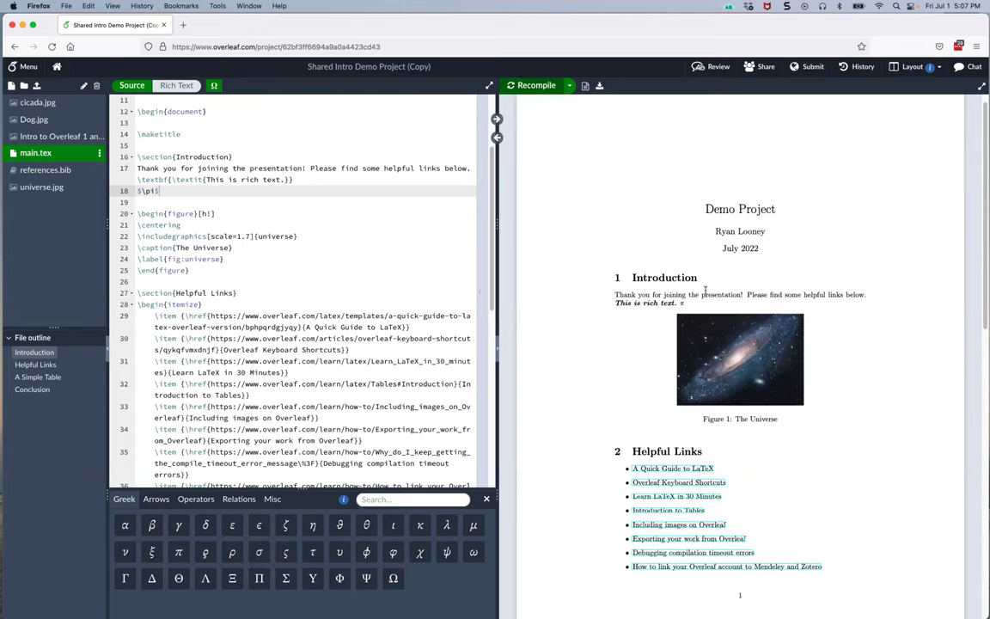
drag(619, 277, 683, 303)
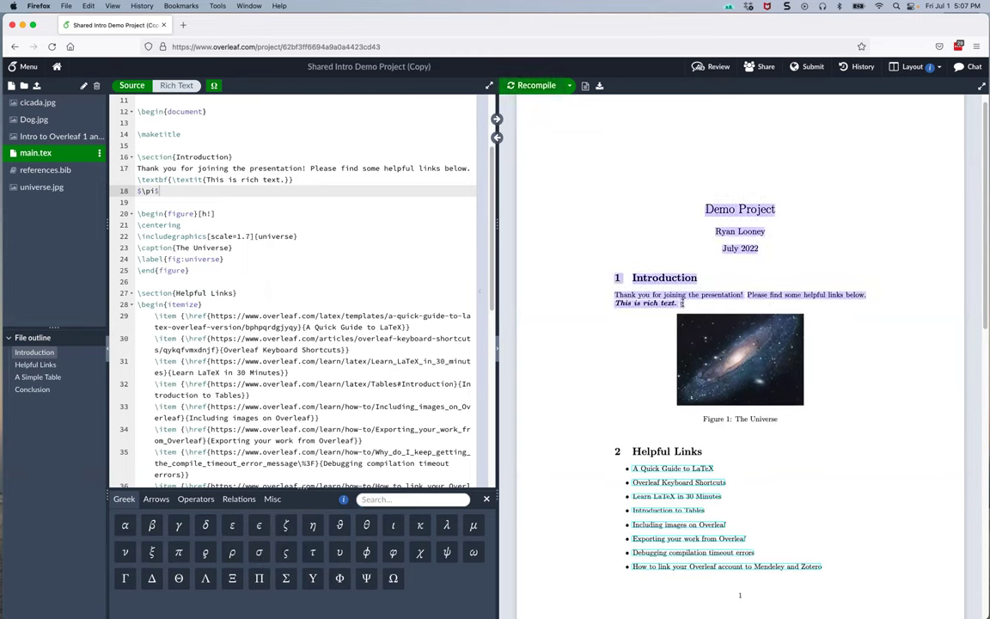
click(683, 302)
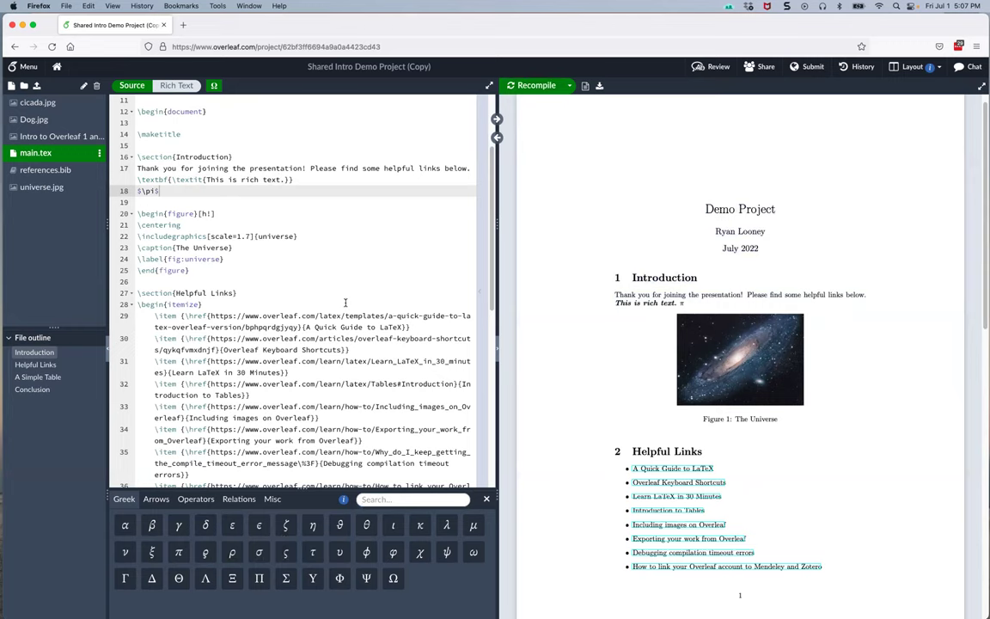
Close the Symbol Palette and review the Recompile options without changing them
click(488, 499)
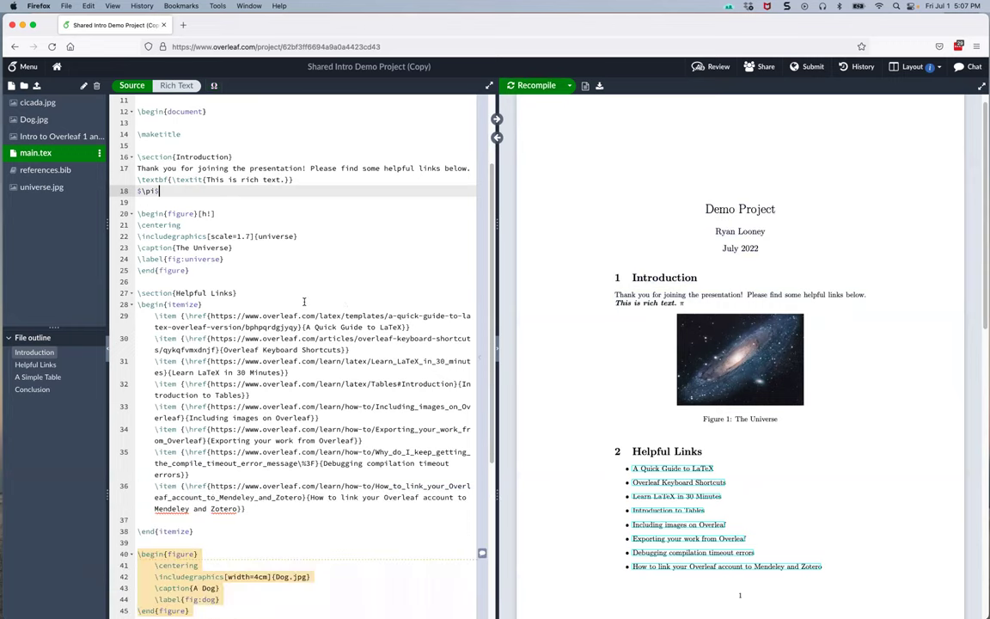
click(569, 85)
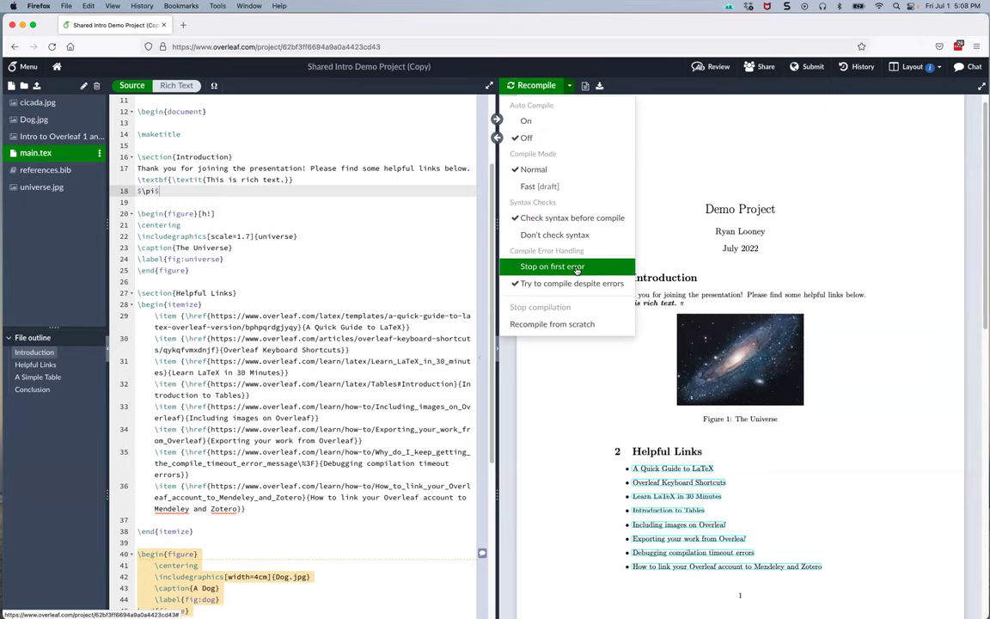
click(337, 225)
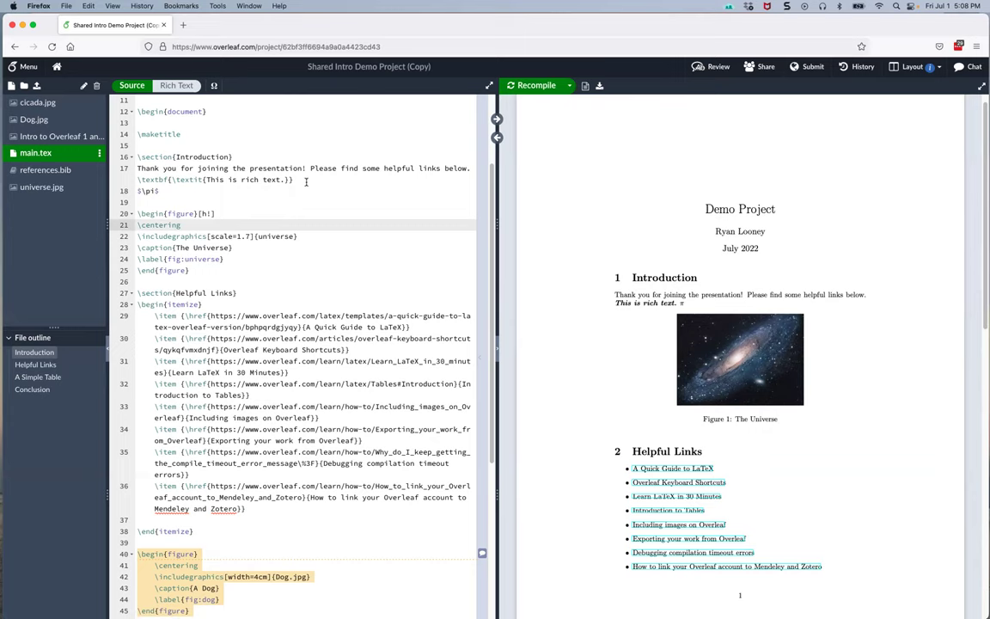
click(306, 181)
key(Left)
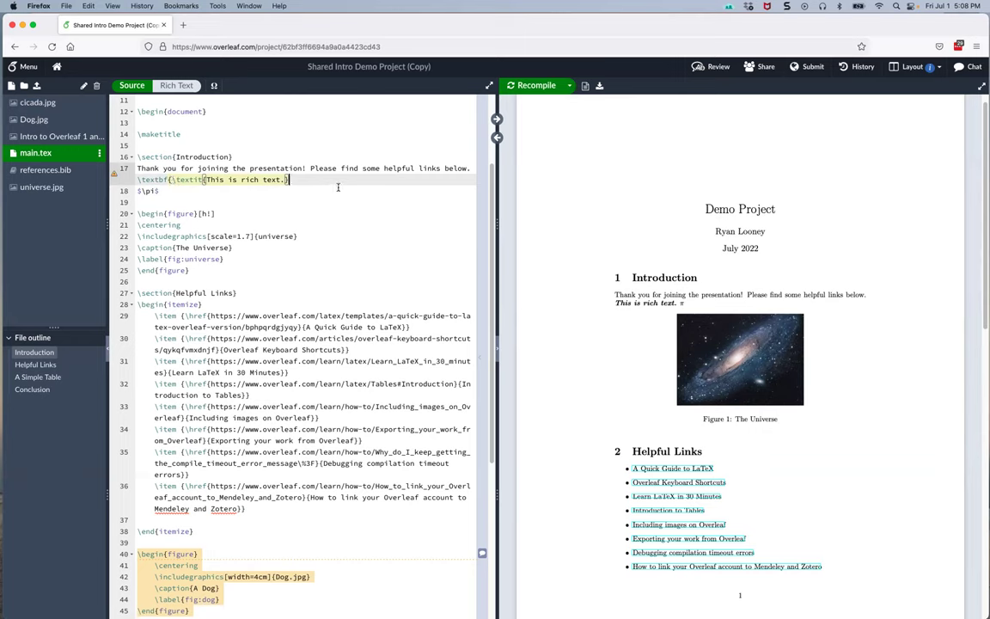
mouse_move(115, 175)
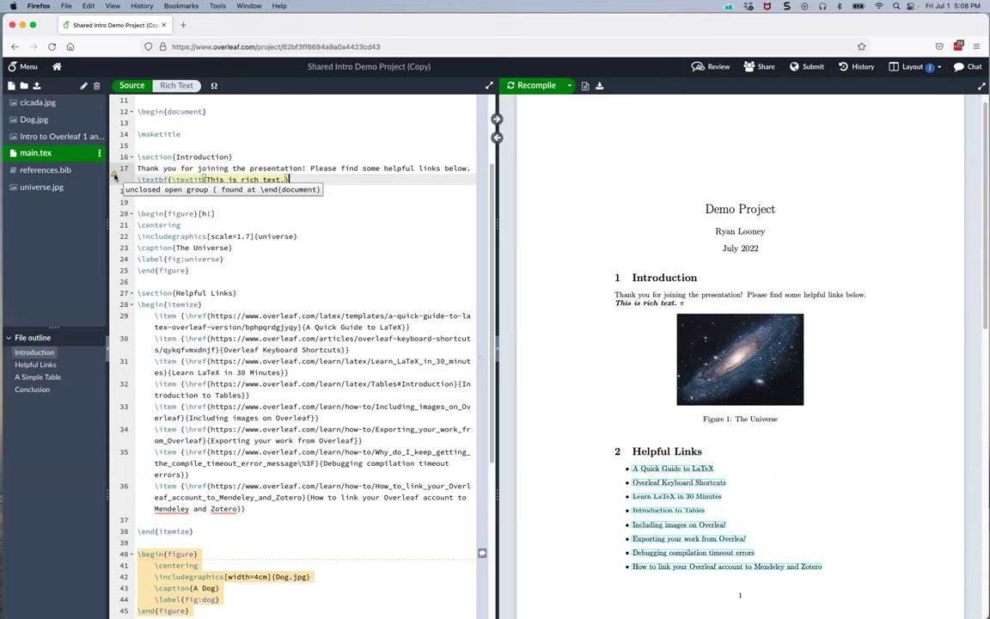
text(})
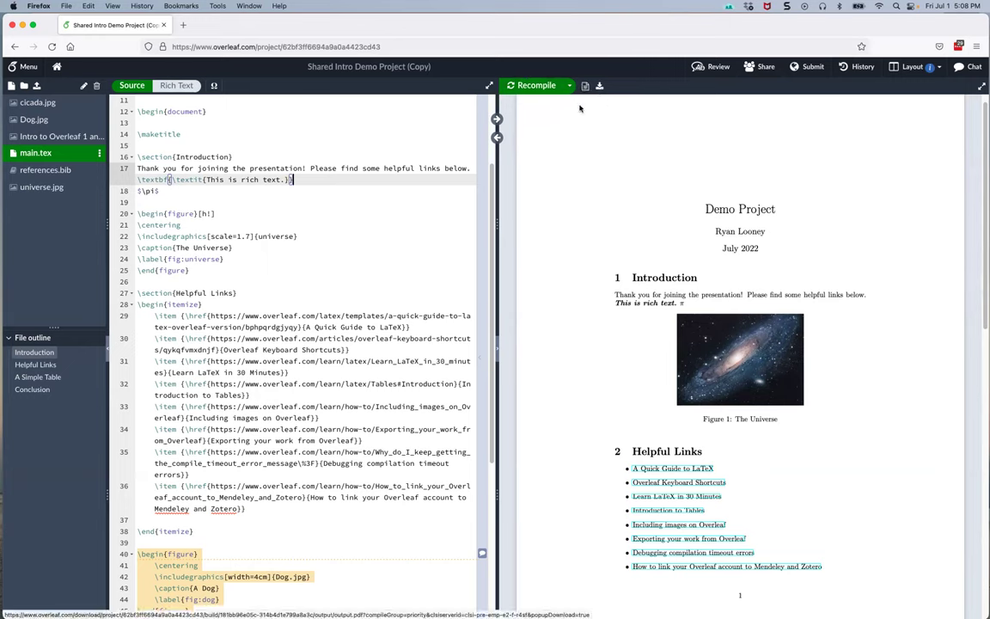
mouse_move(582, 107)
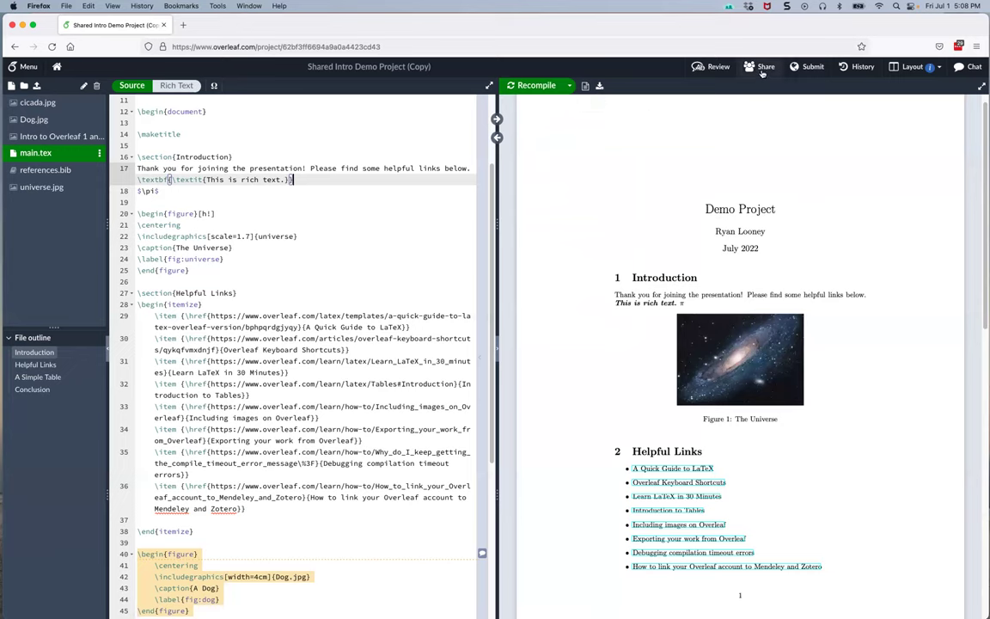
Turn on track changes for everyone and add the line 'This is new.' below the pi line
click(712, 67)
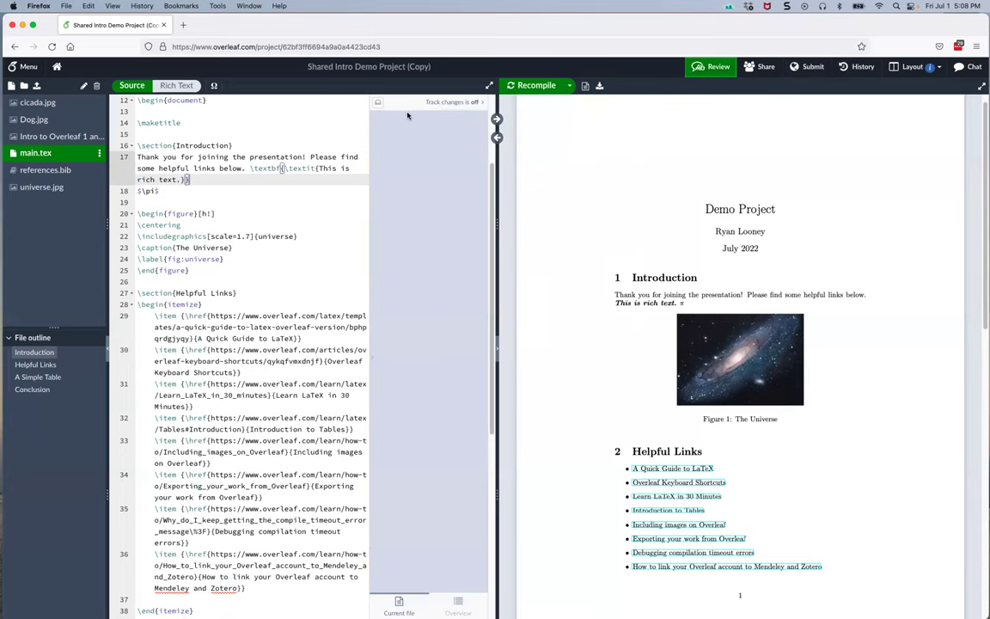
click(475, 103)
click(476, 118)
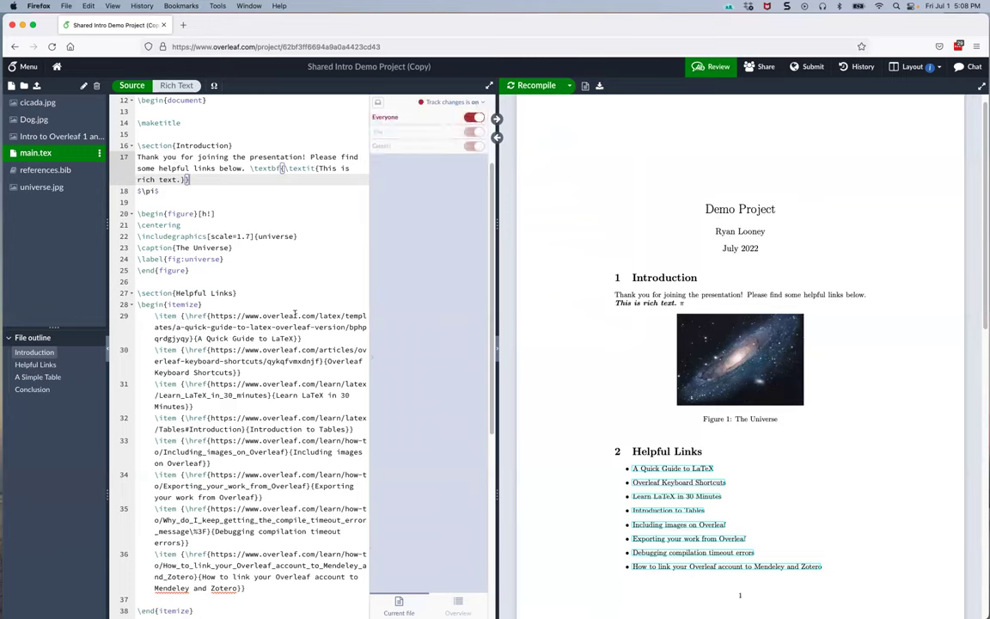
click(171, 190)
key(Return)
key(Return)
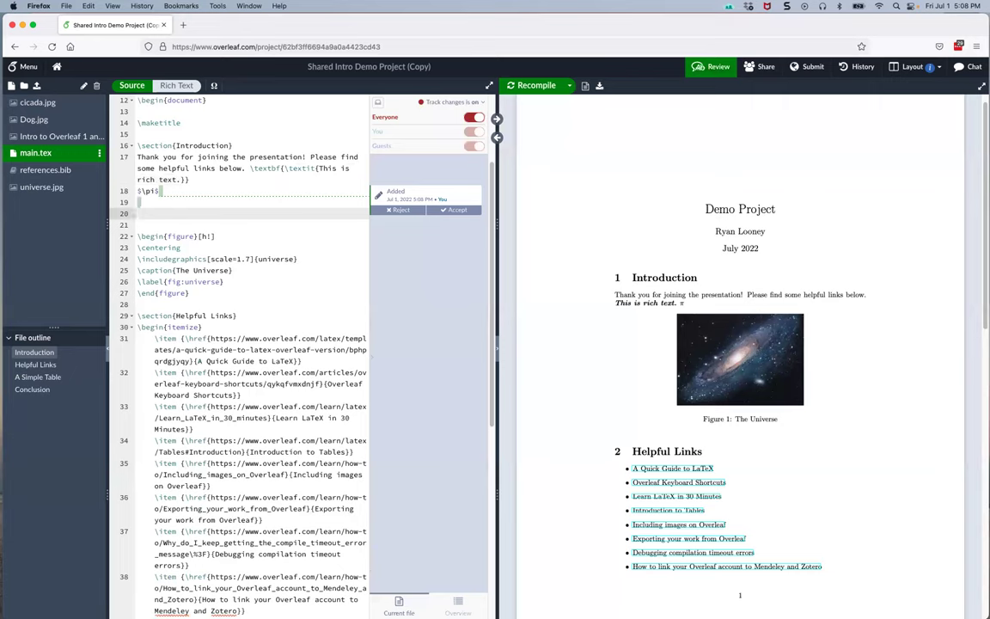
text(This is new.)
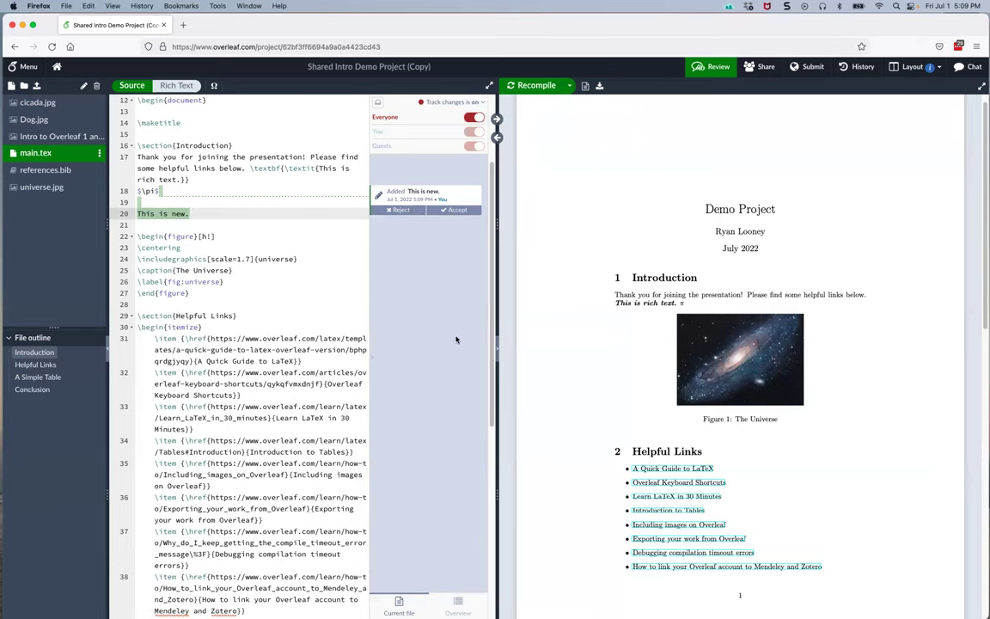
Add the comment 'comment' to the universe figure block
drag(239, 292, 139, 236)
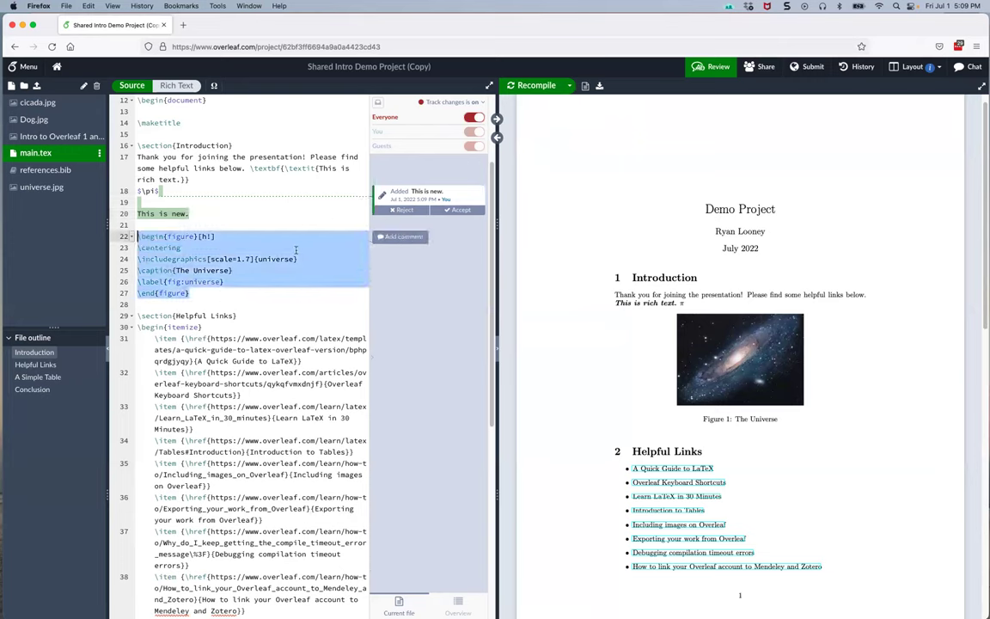
click(400, 237)
text(co)
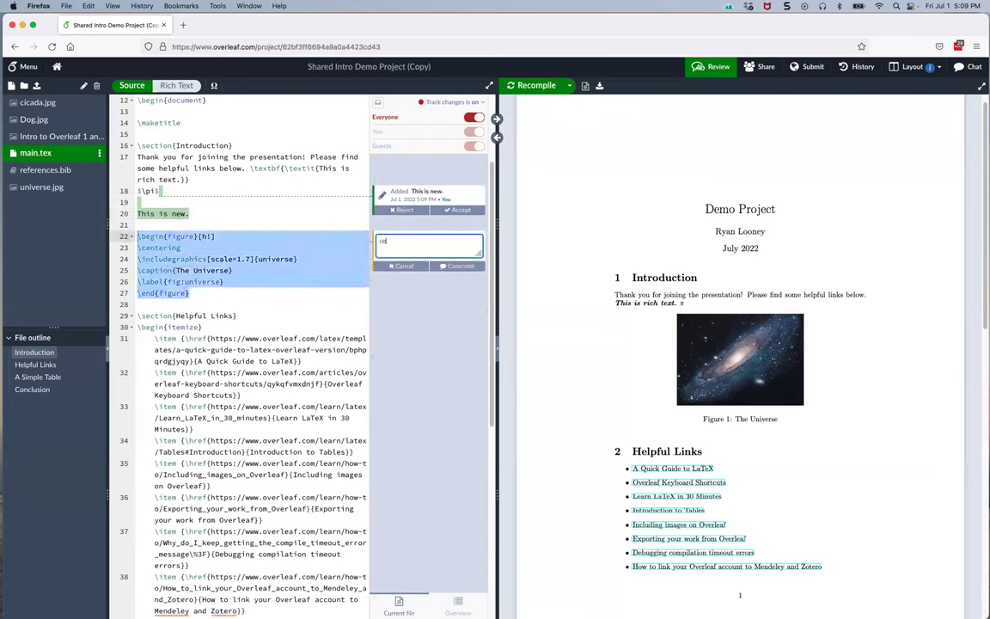
text(mment)
key(Return)
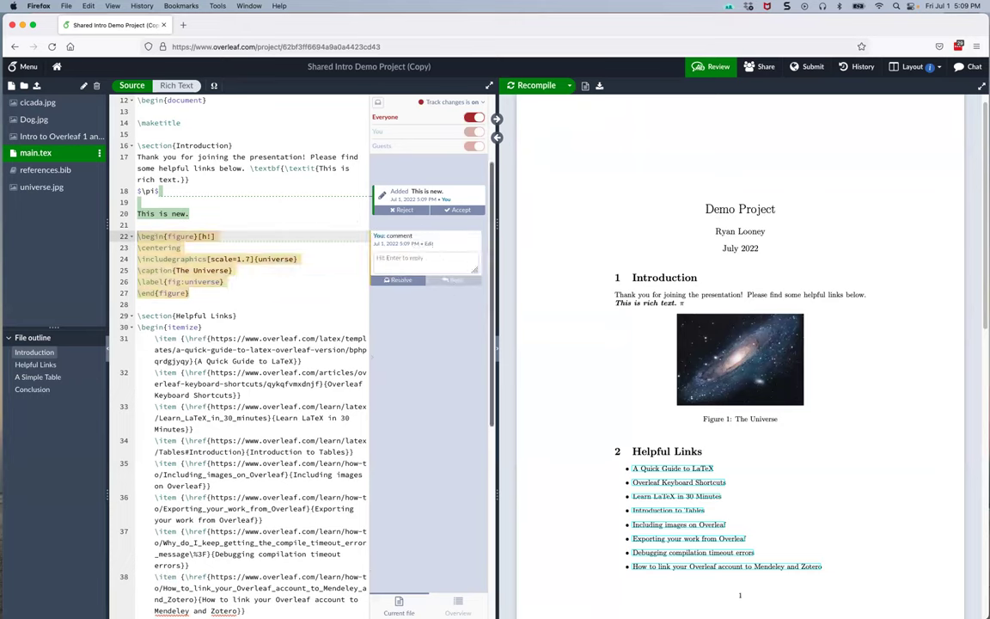
Send the message 'Hello world' in the project chat
click(969, 68)
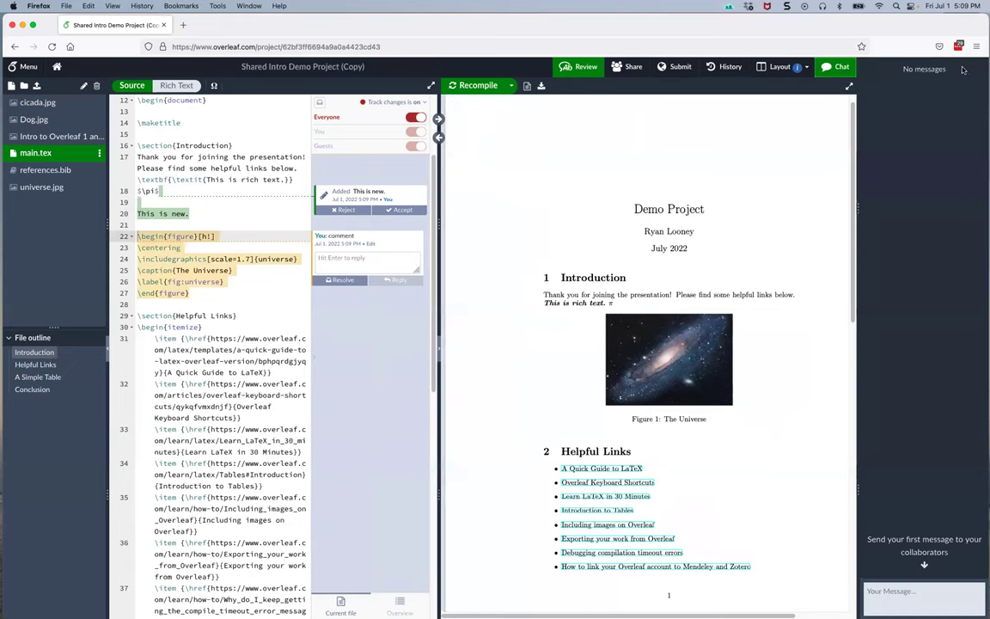
click(923, 592)
text(Hello world)
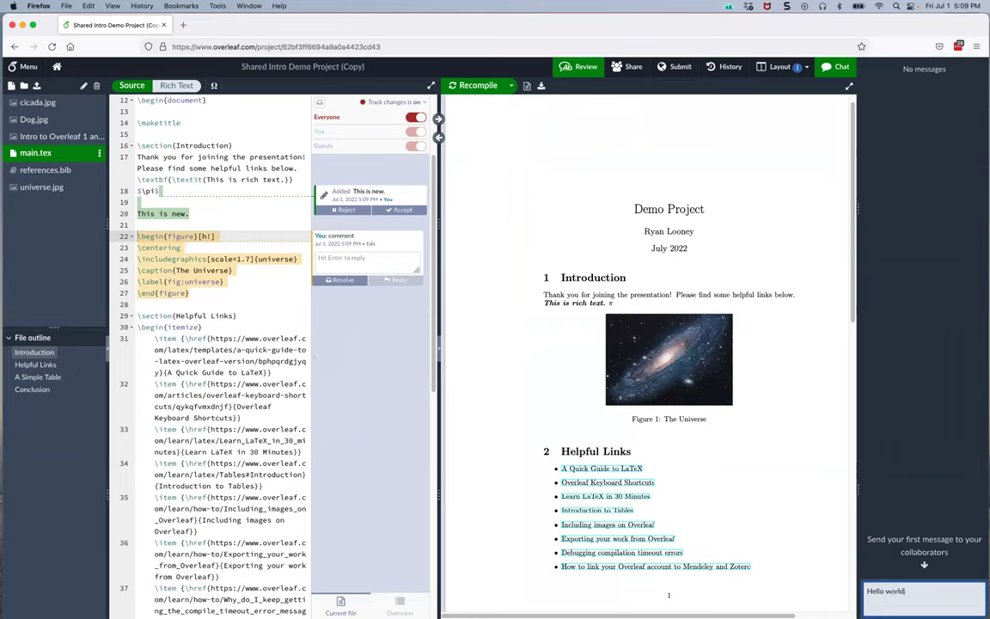
key(Return)
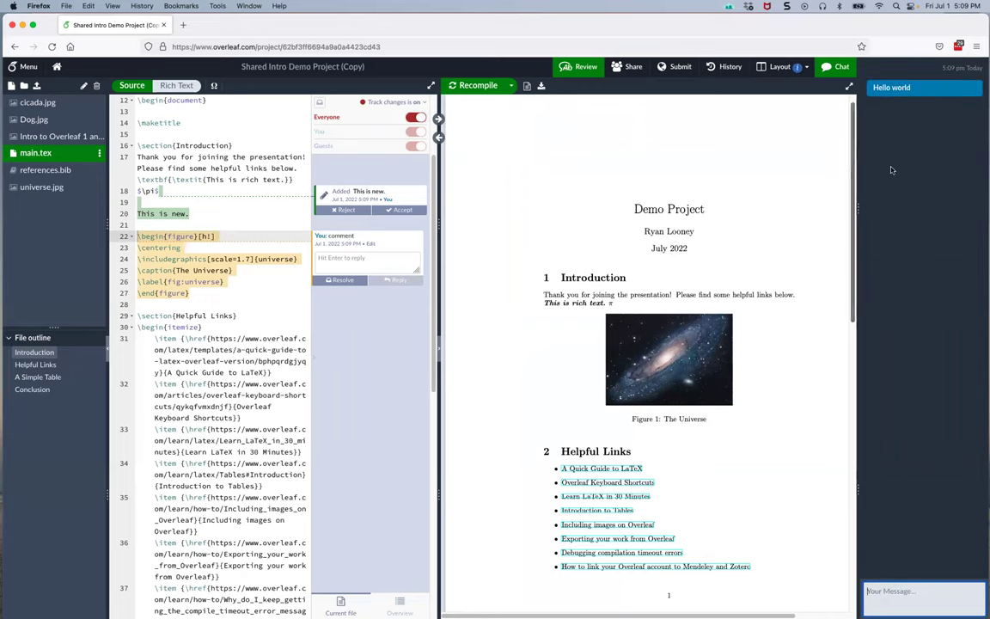
Invite the suggested collaborator with edit access, turn on link sharing, and copy the edit link
click(831, 66)
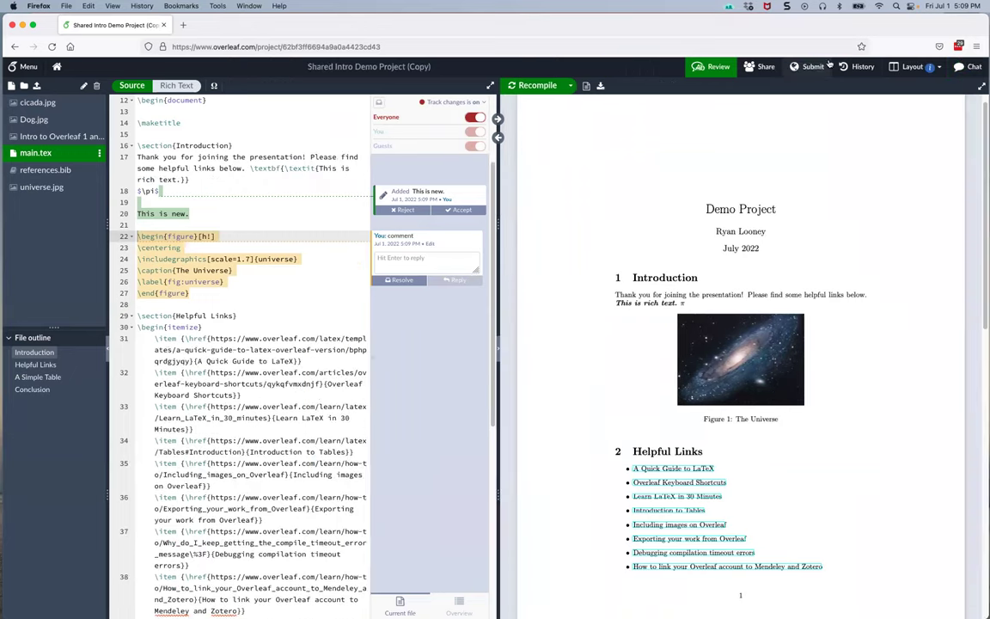
click(761, 74)
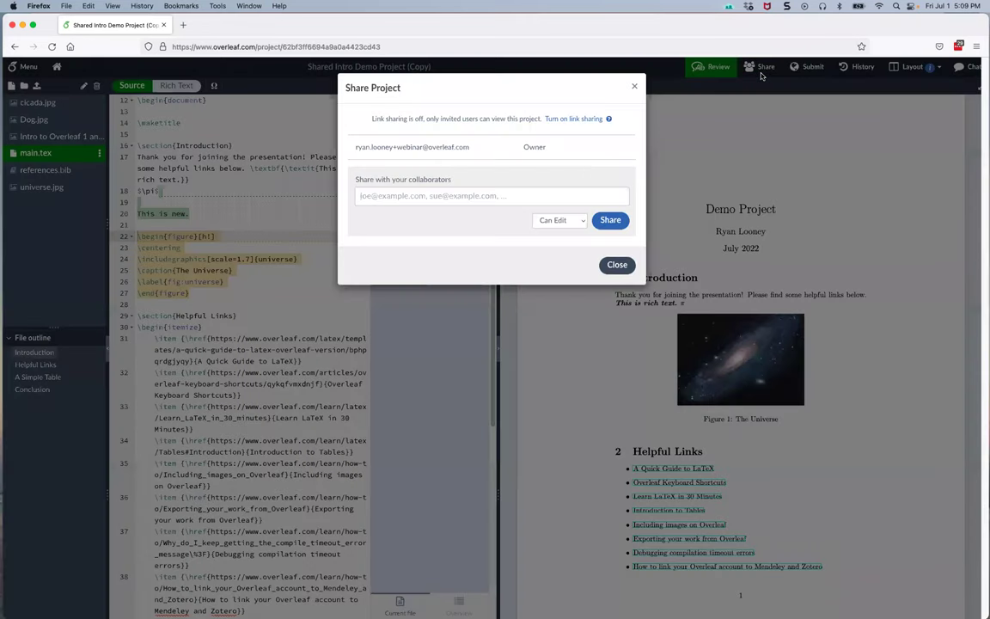
click(409, 195)
text(ryan)
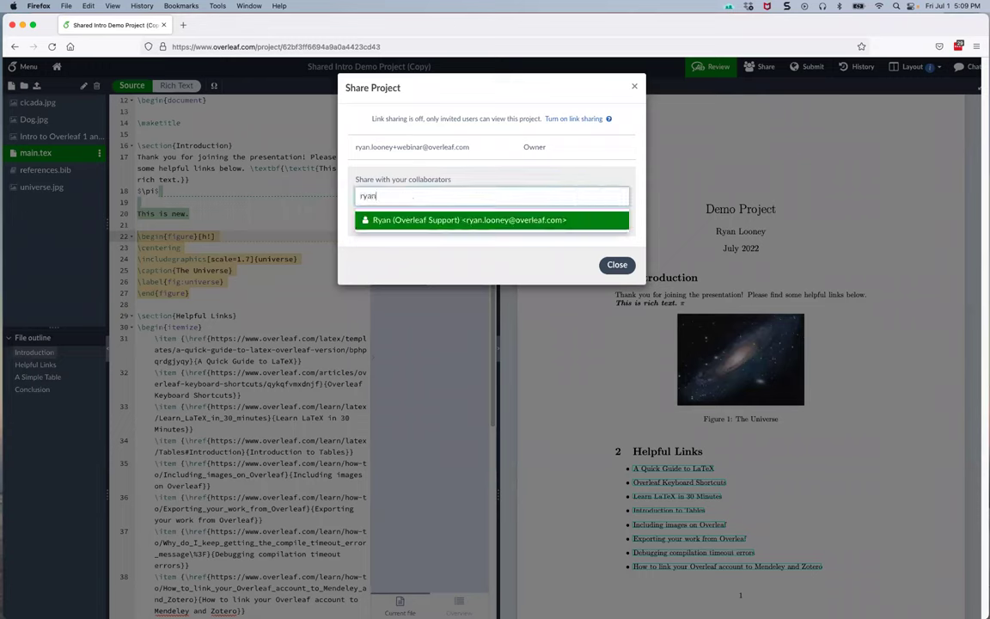
key(Return)
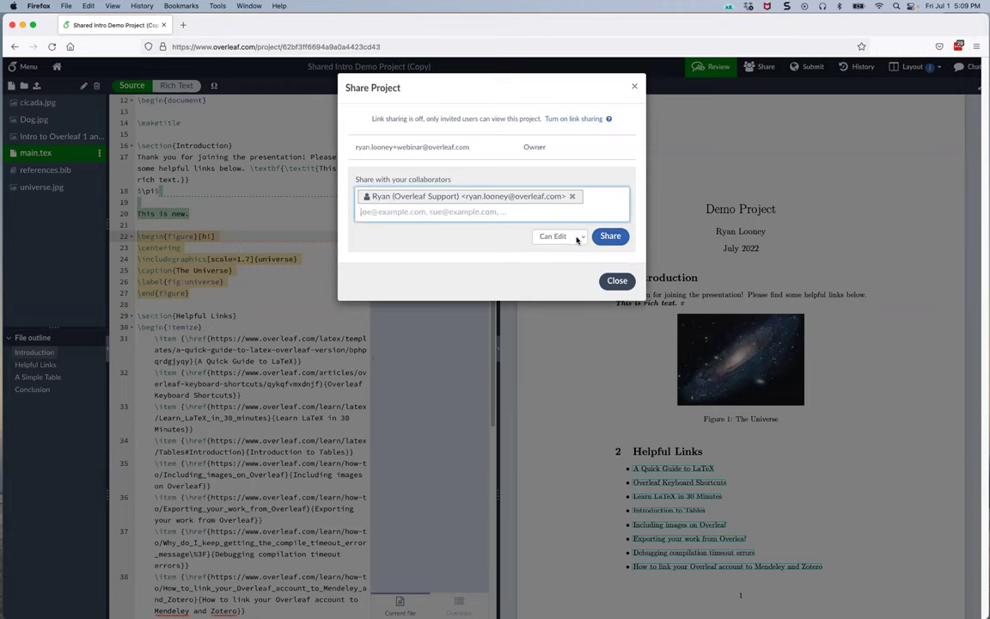
click(610, 235)
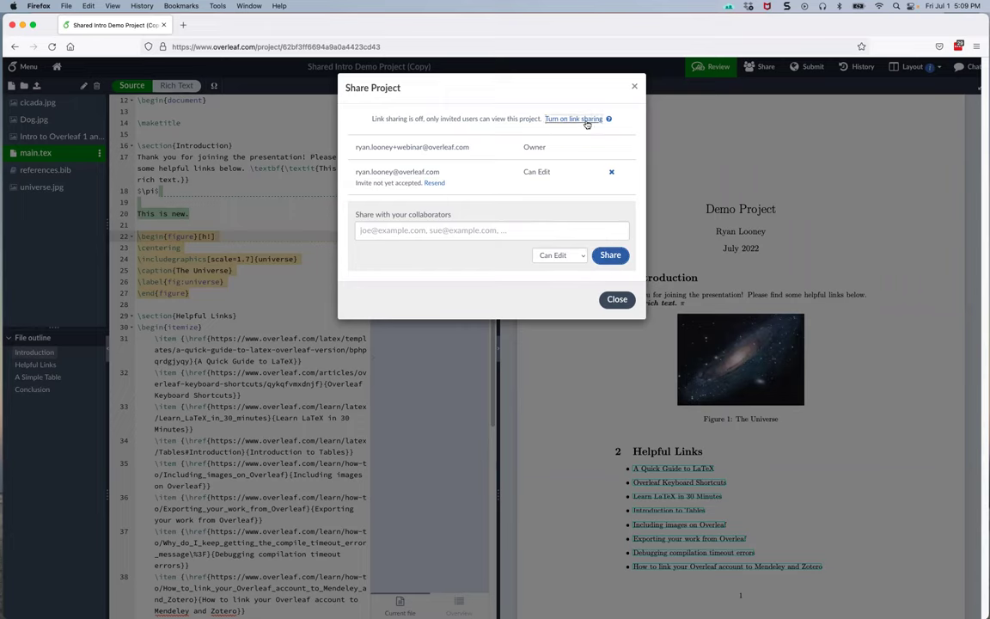
click(587, 120)
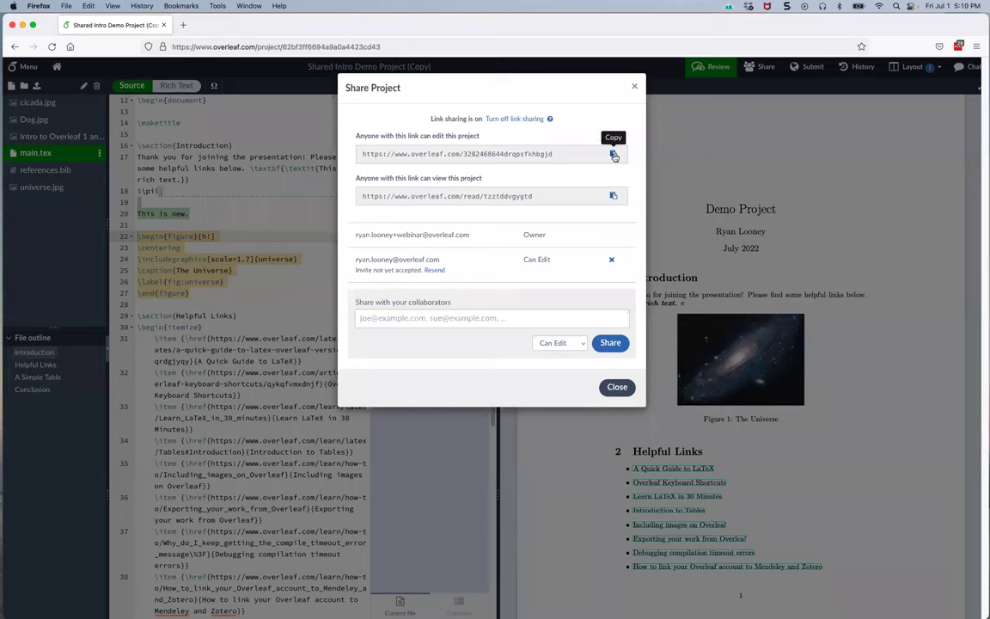
click(614, 154)
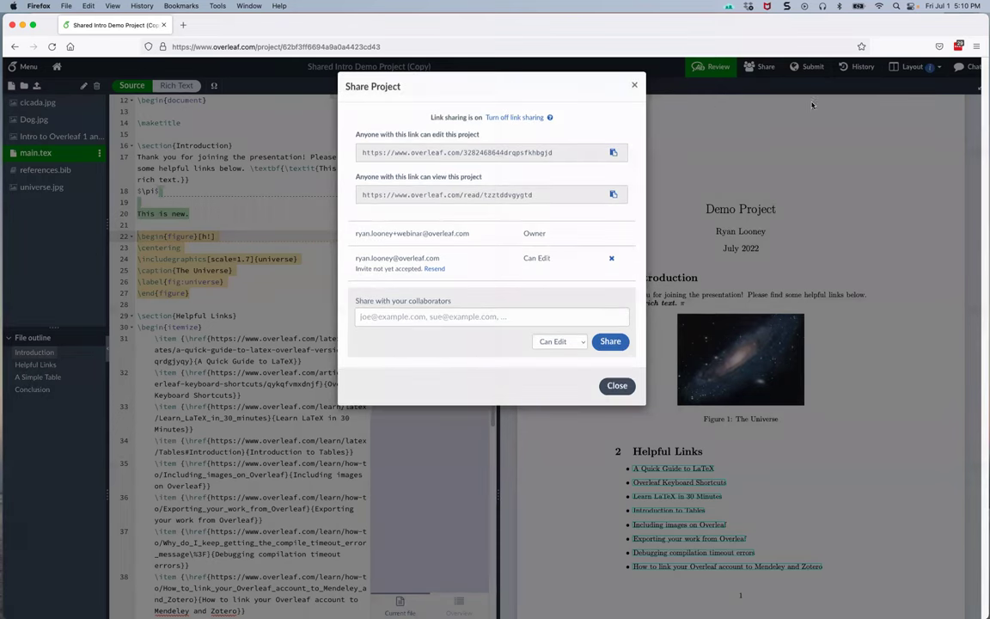
Recompile the project so the PDF includes 'This is new.'
click(766, 85)
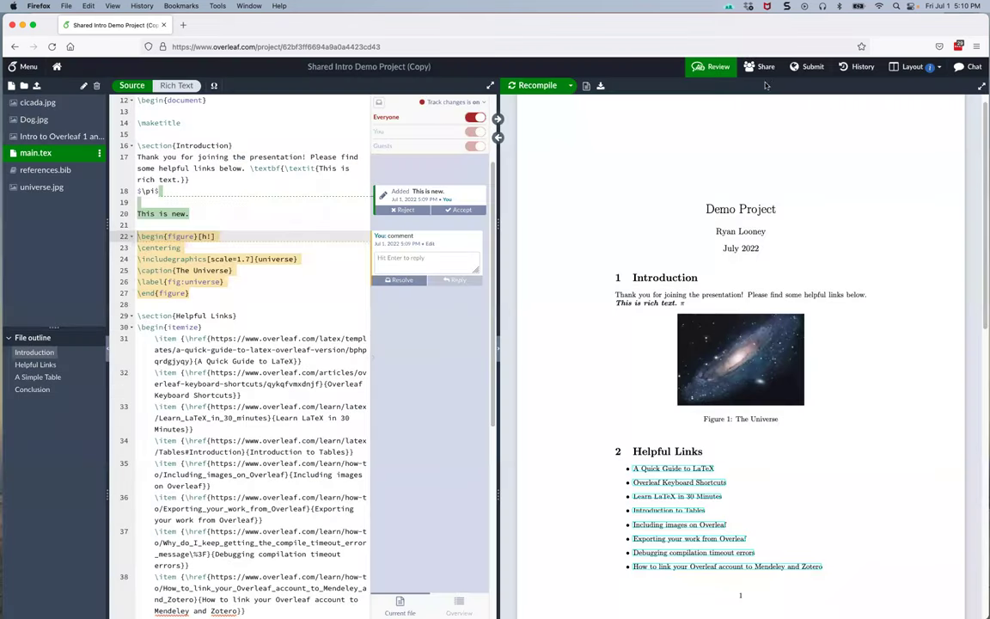
click(813, 67)
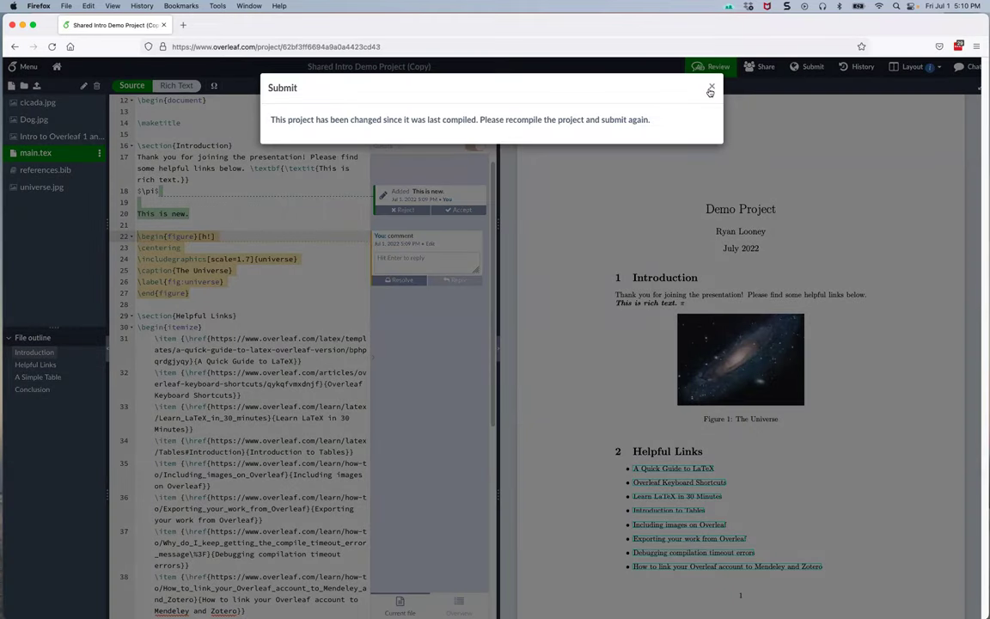
key(Escape)
click(522, 86)
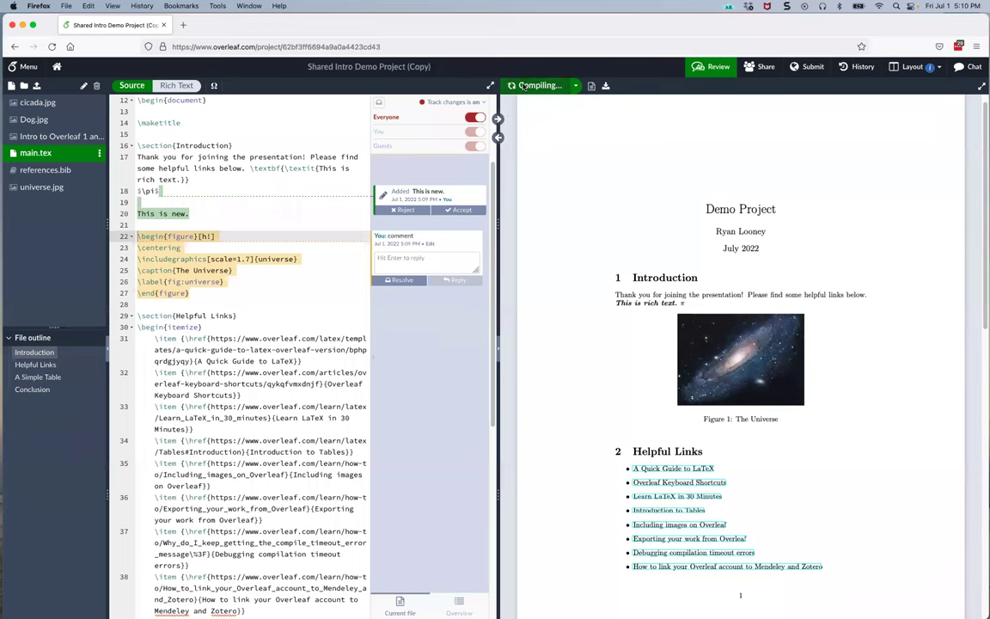
Browse the Submit options, search 'iee', view the arXiv details, then close
click(815, 73)
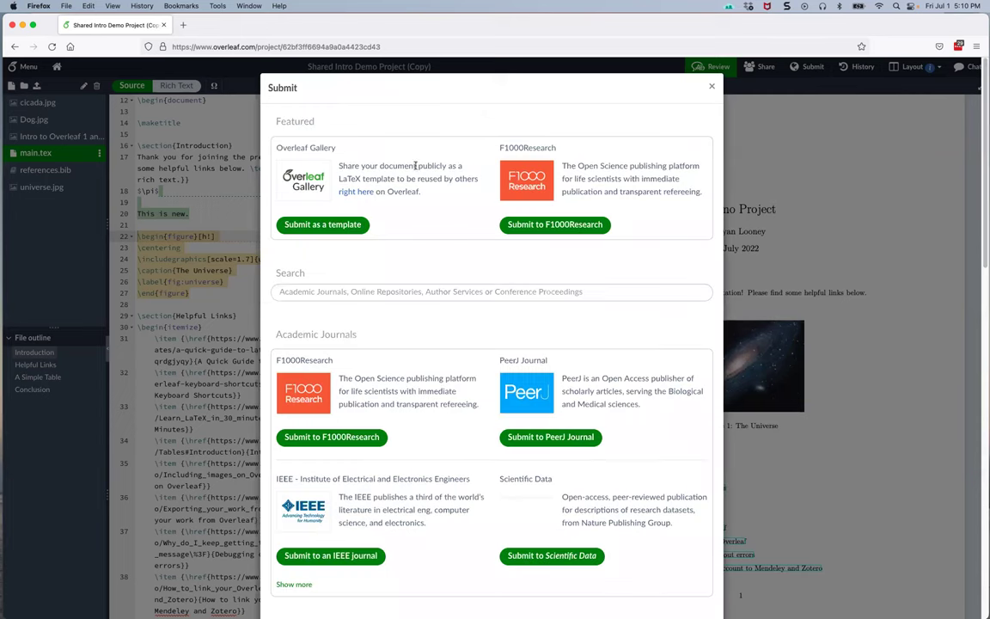
click(393, 290)
text(ieee)
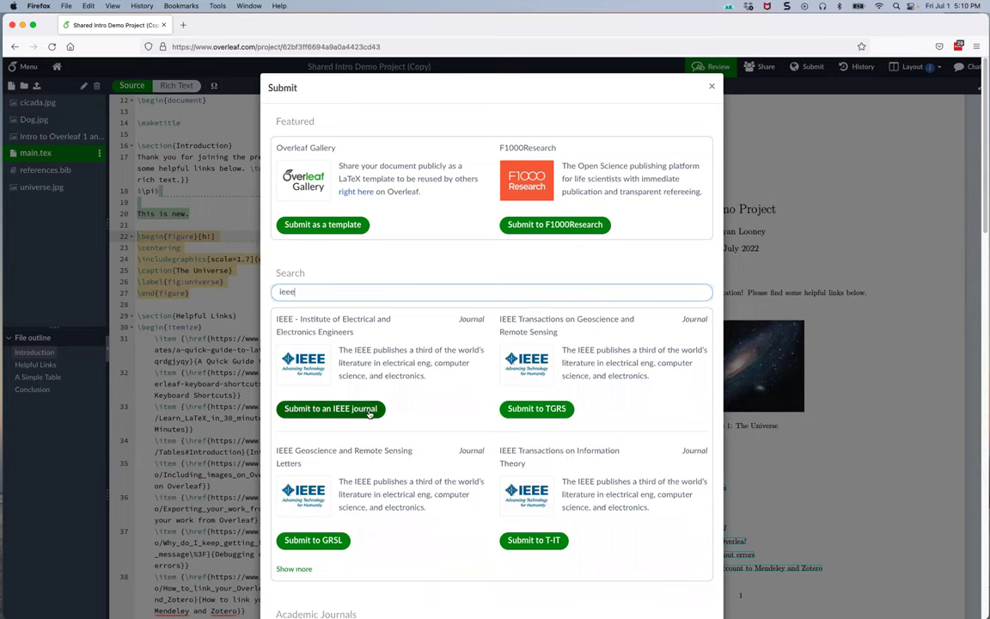
scroll(367, 413, down, 8)
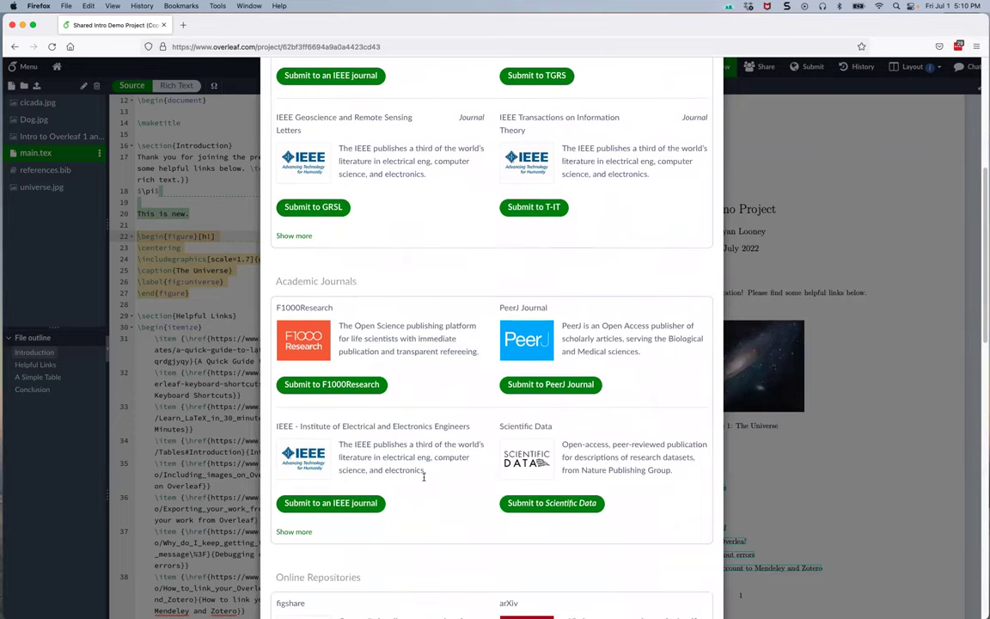
scroll(459, 471, down, 7)
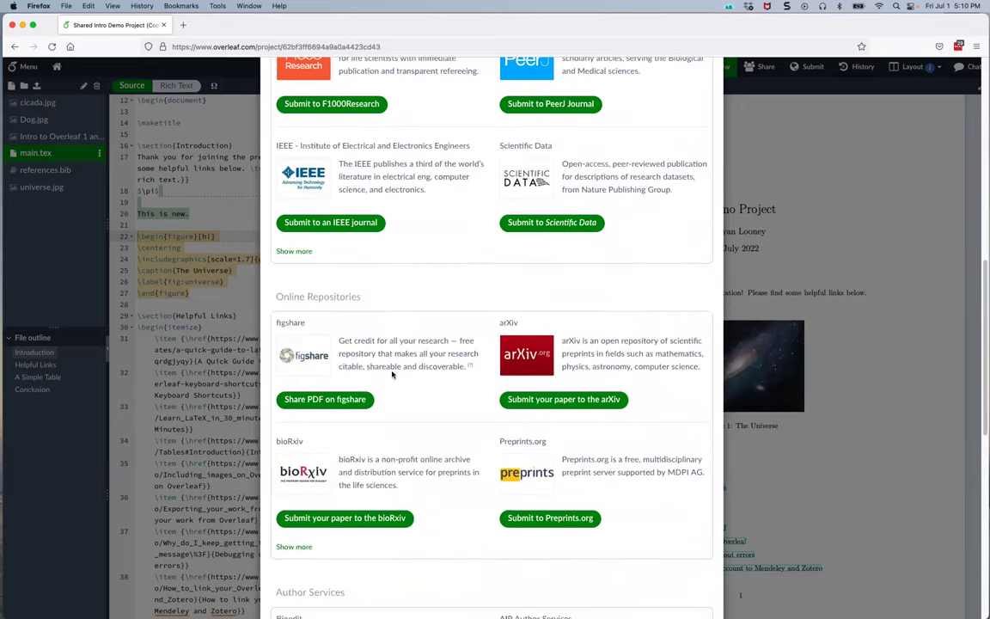
scroll(447, 403, down, 4)
scroll(443, 400, up, 5)
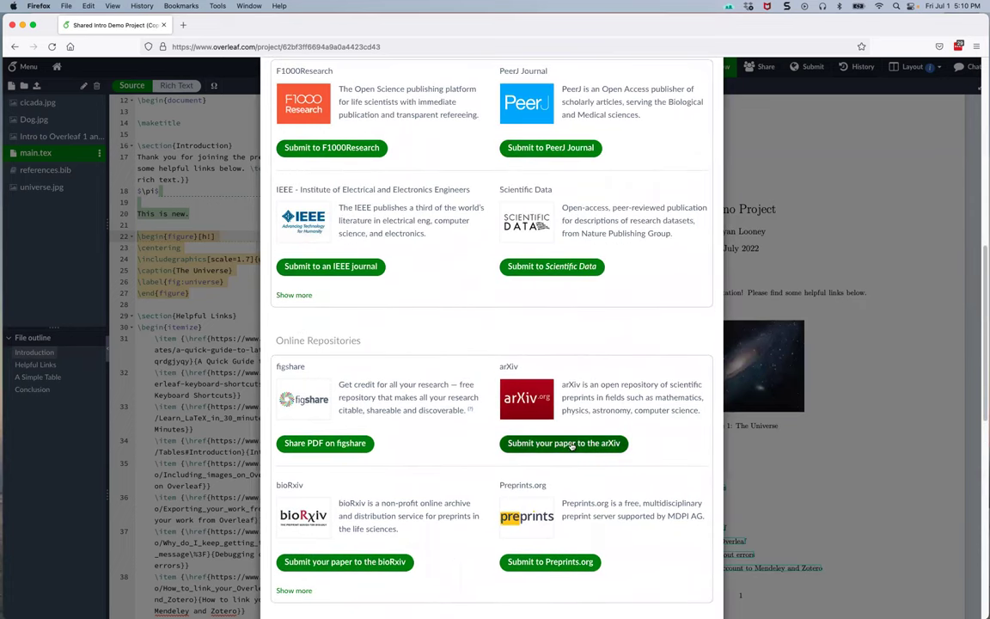
click(573, 441)
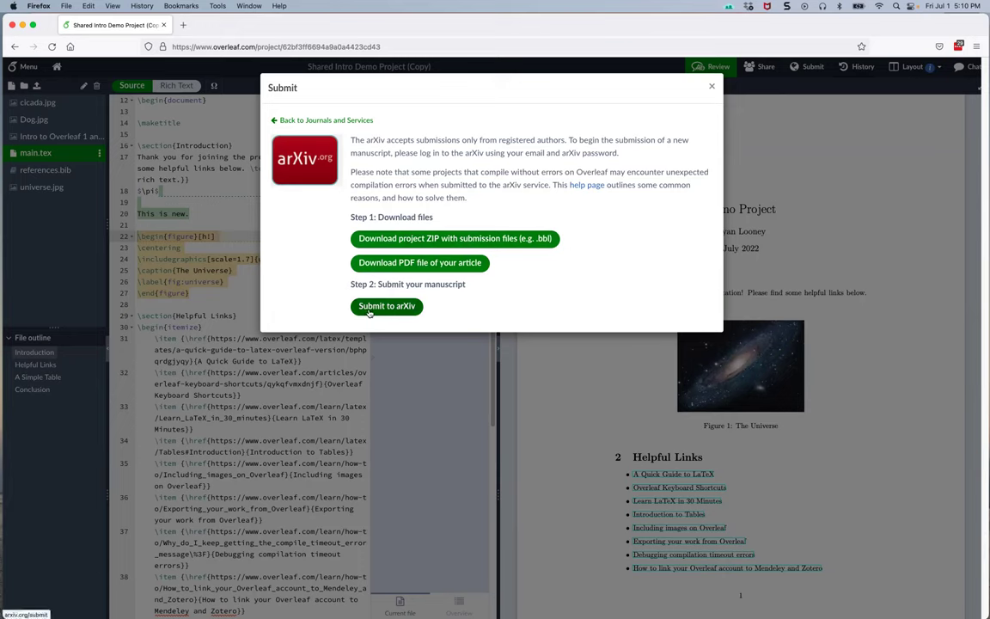
click(713, 89)
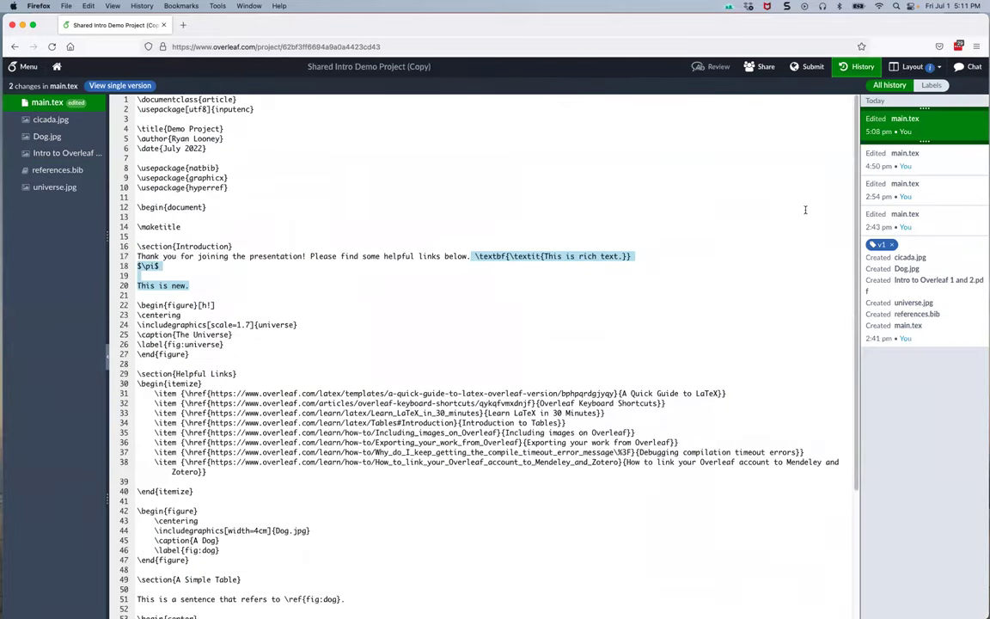
Label the latest 5:08 pm main.tex version in History as 'v2'
mouse_move(878, 246)
mouse_move(583, 256)
click(127, 85)
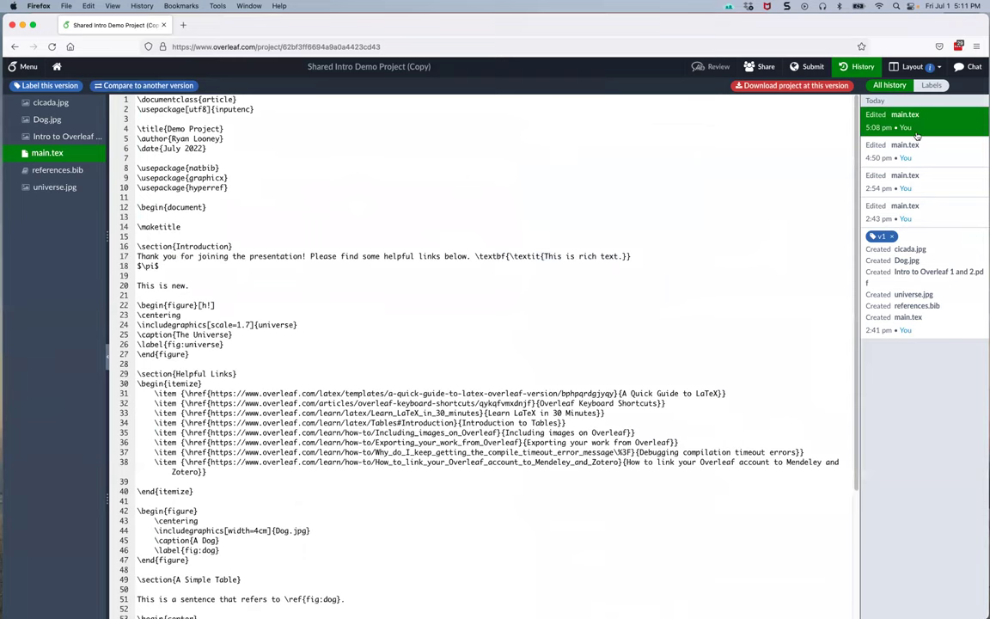
click(41, 86)
text(v)
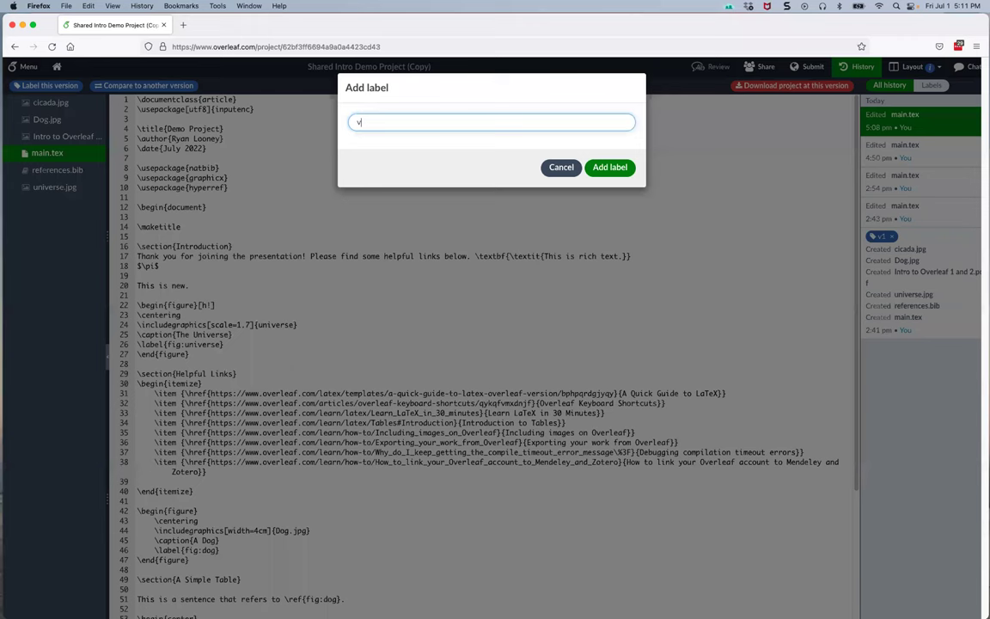
text(2)
click(616, 166)
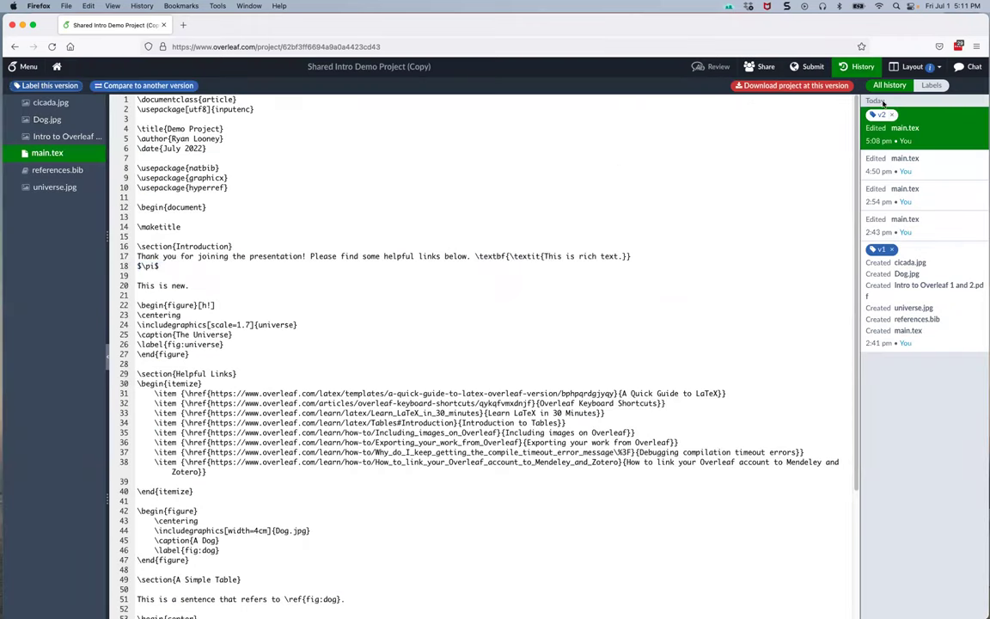
click(865, 67)
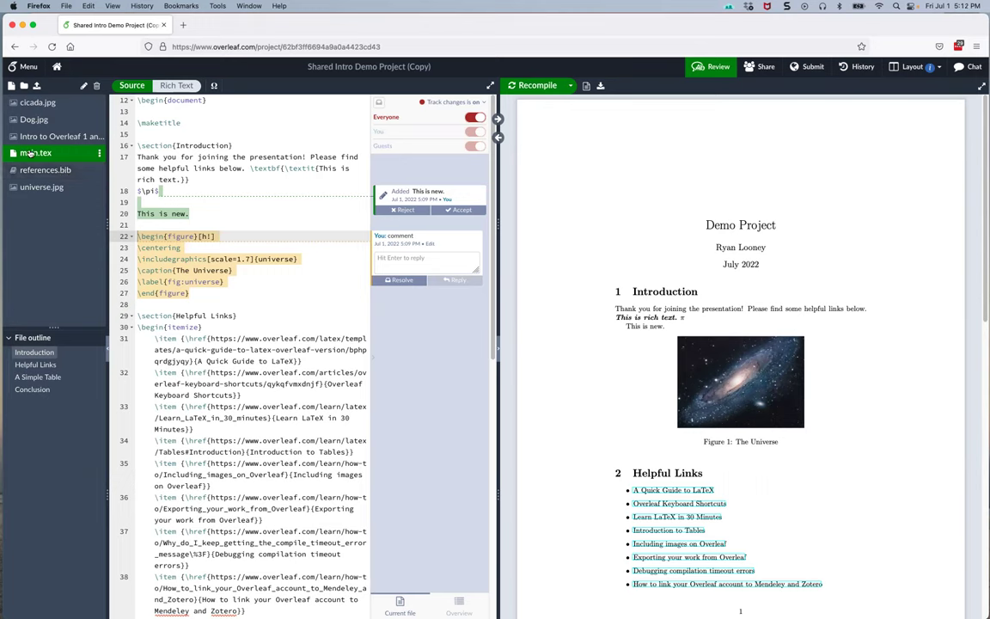
scroll(257, 329, down, 10)
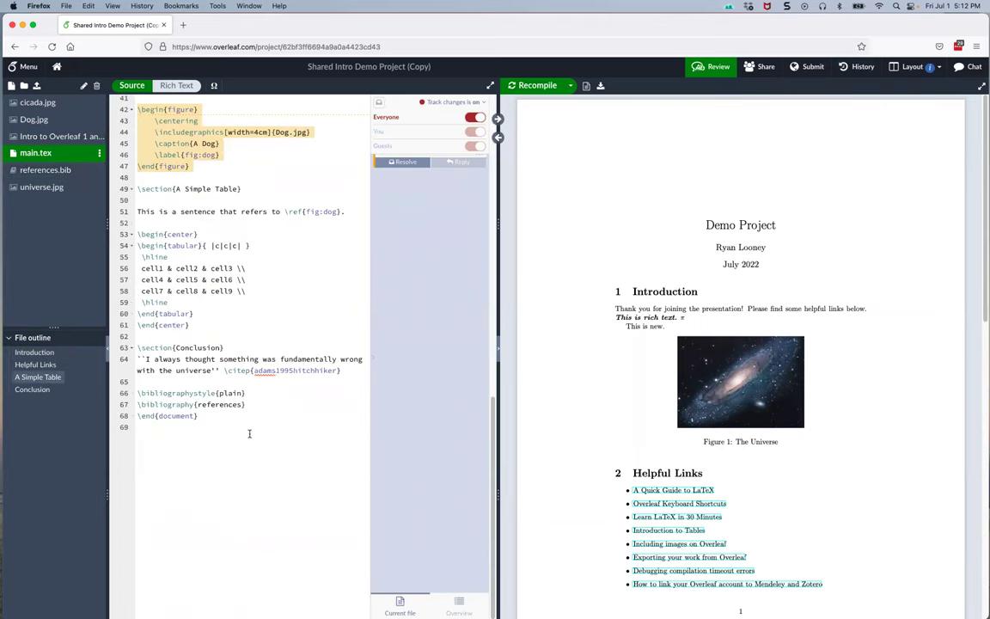
click(344, 371)
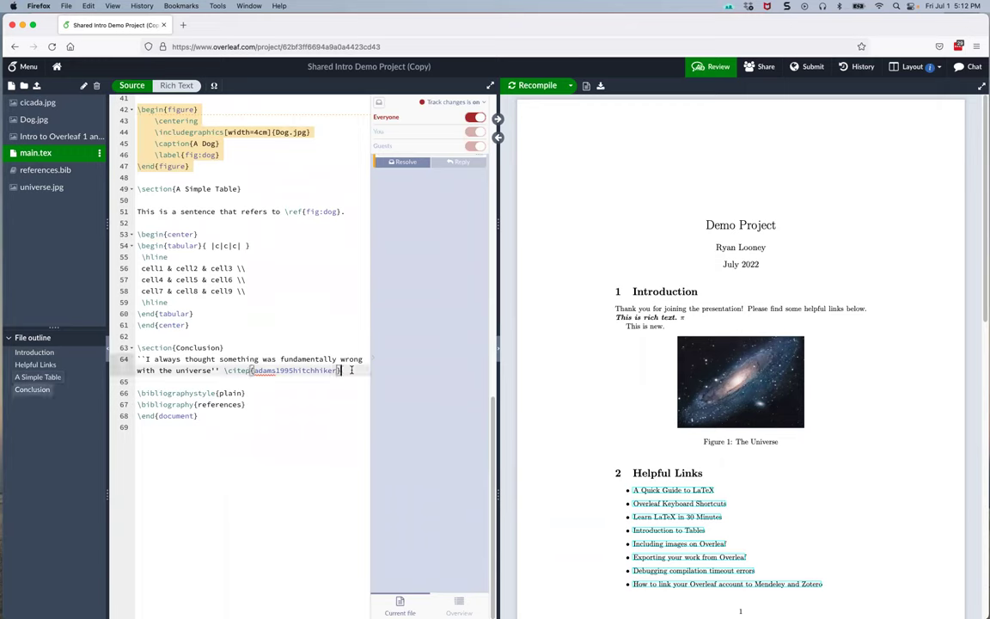
key(Return)
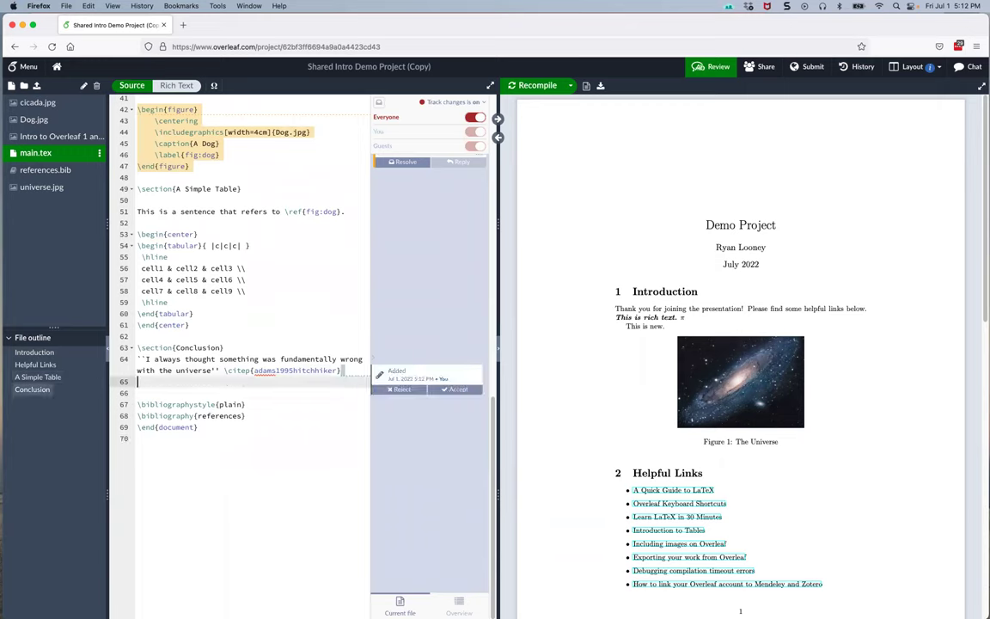
text(\cit)
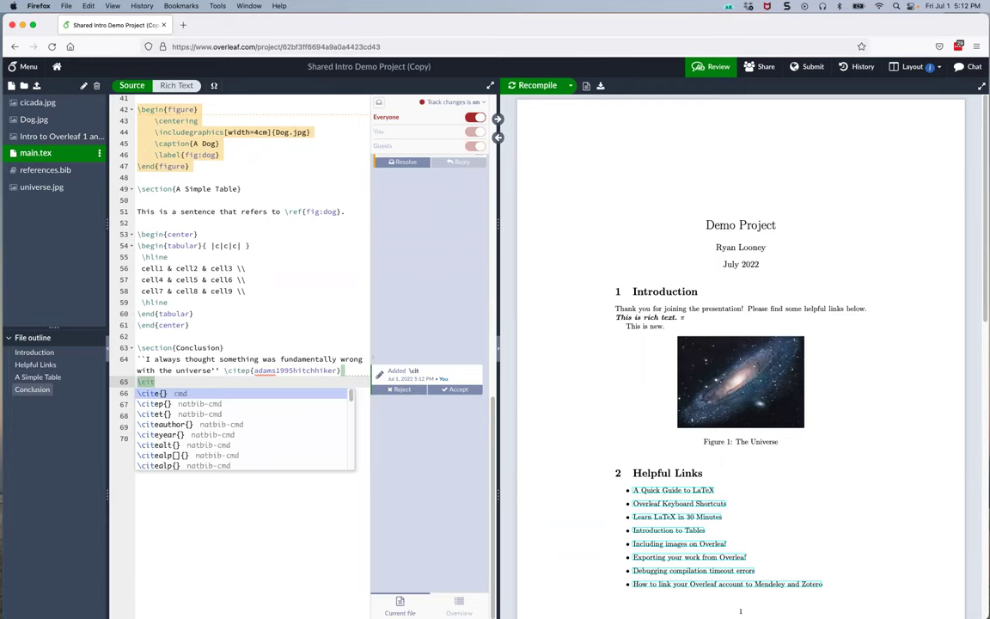
key(Down)
key(Return)
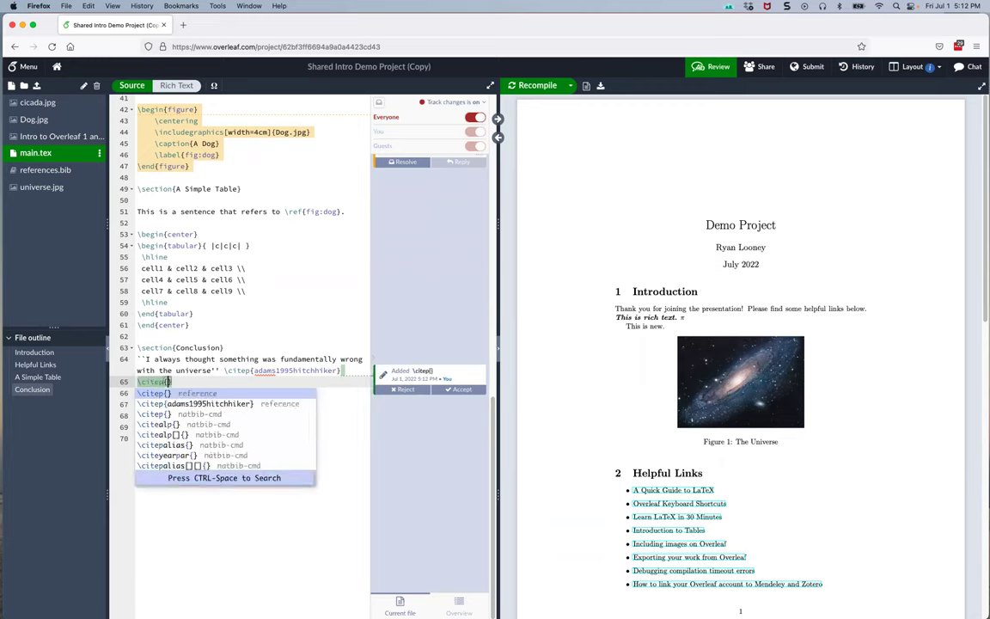
click(236, 404)
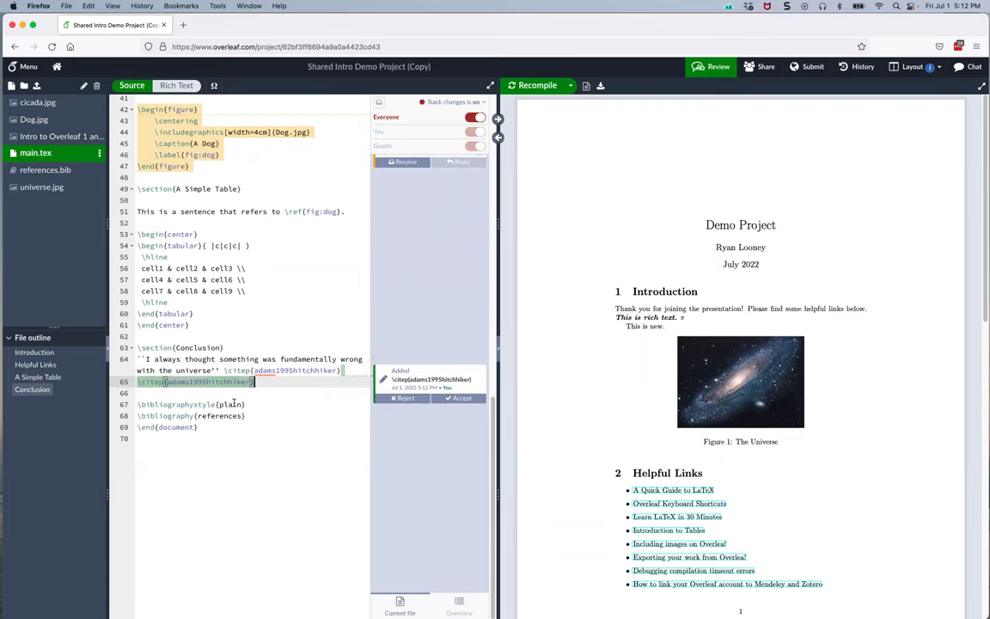
click(401, 399)
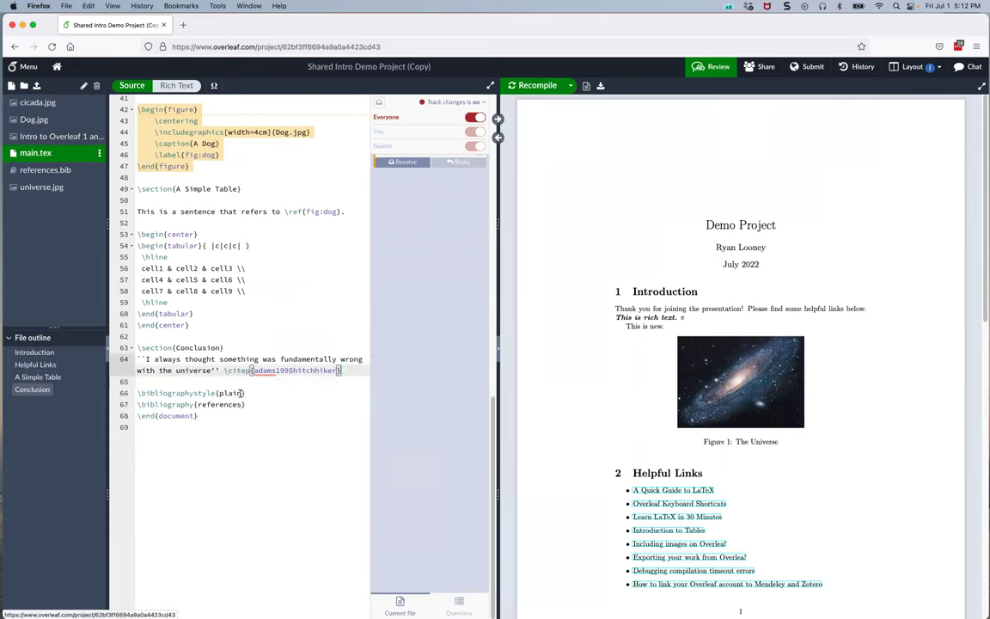
Change the bibliography style on line 66 from plain to chicago and accept the tracked change
drag(243, 393, 219, 393)
text(chicago)
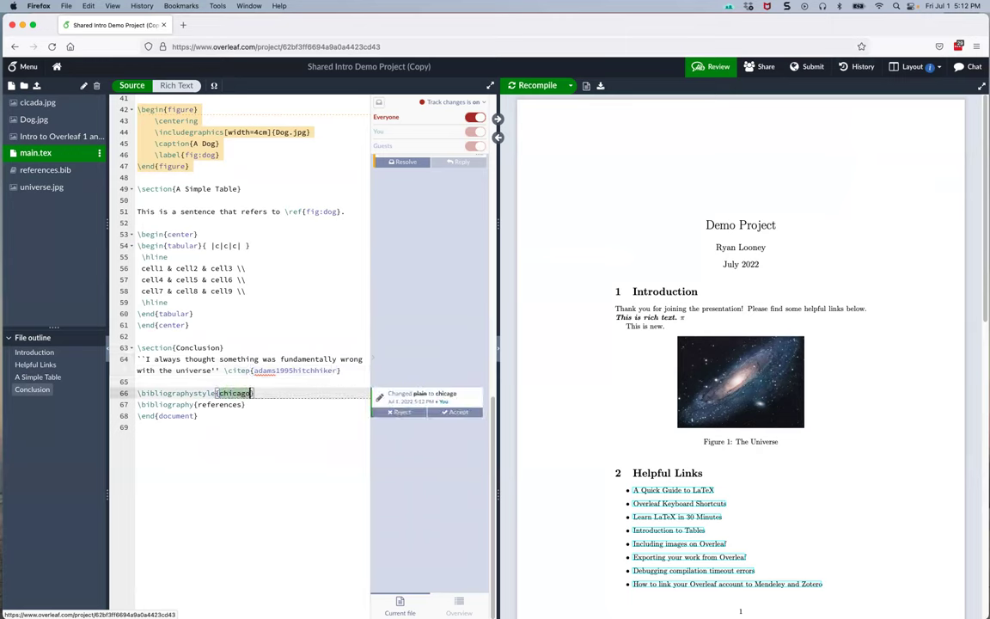
click(456, 413)
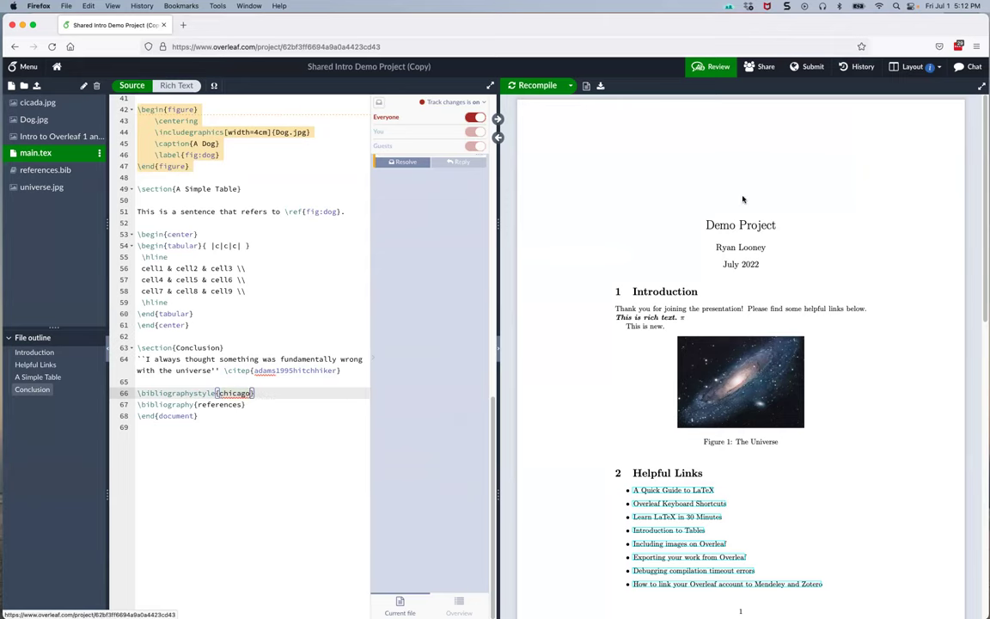
Recompile and check that the PDF now cites (Adams, 1995) in author–year style
click(535, 85)
scroll(789, 325, down, 10)
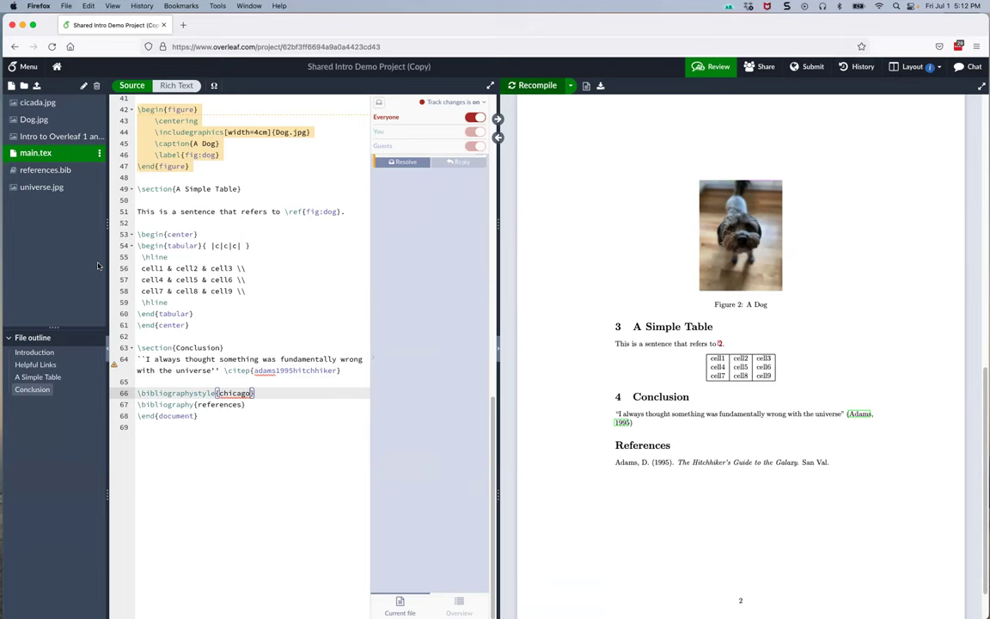
scroll(274, 268, up, 2)
scroll(271, 265, up, 2)
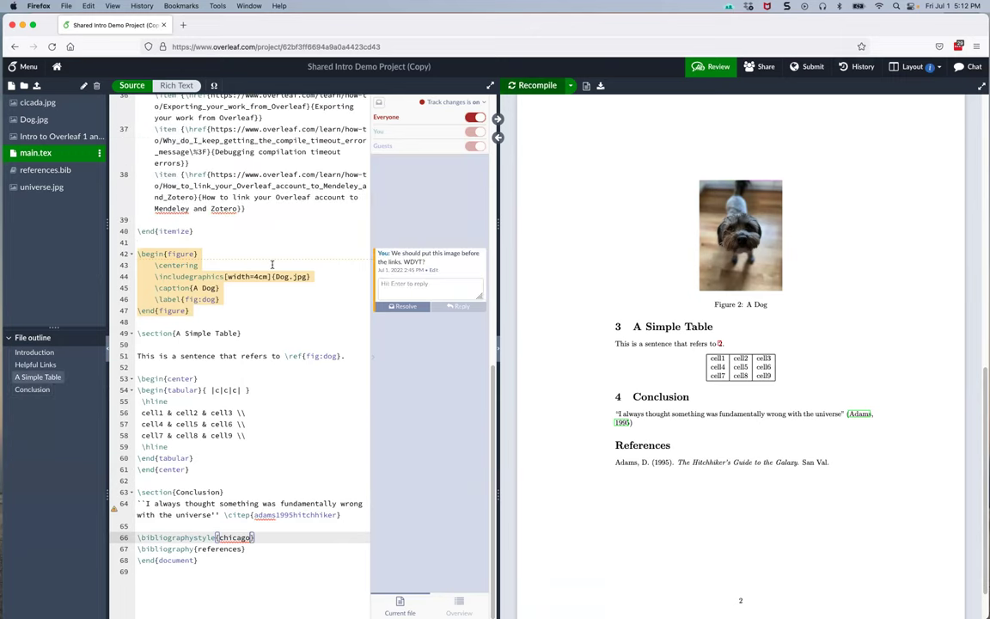